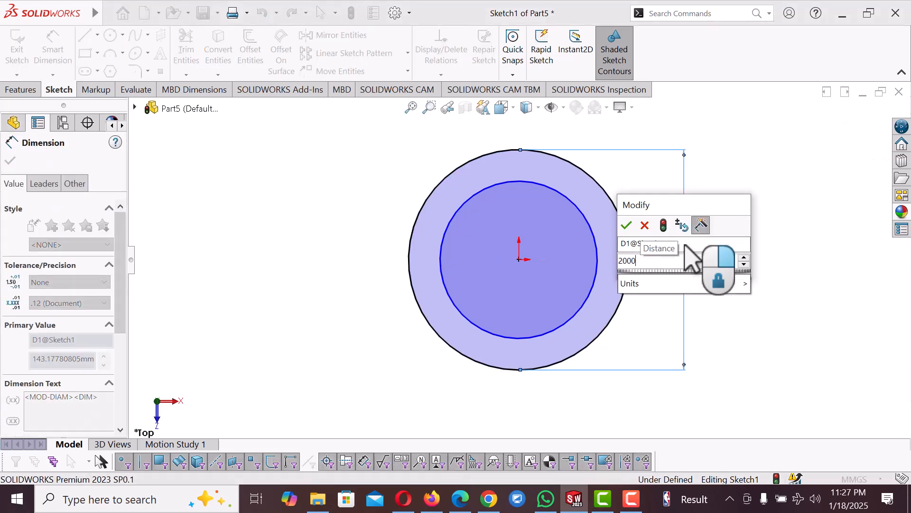
- Dimension the outer circle's diameter to 200 mm and the inner circle's diameter to 150 mm
key("Return")
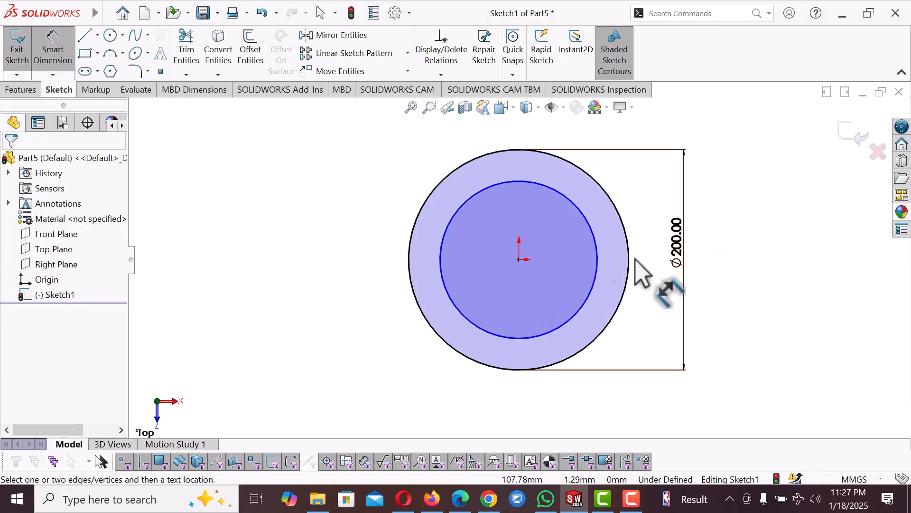
left_click(596, 245)
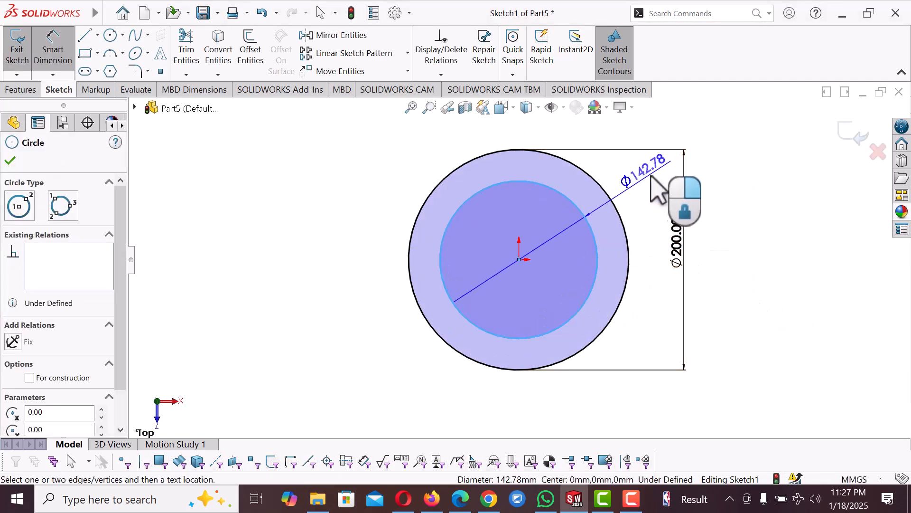
left_click(659, 188)
type("150")
key("Return")
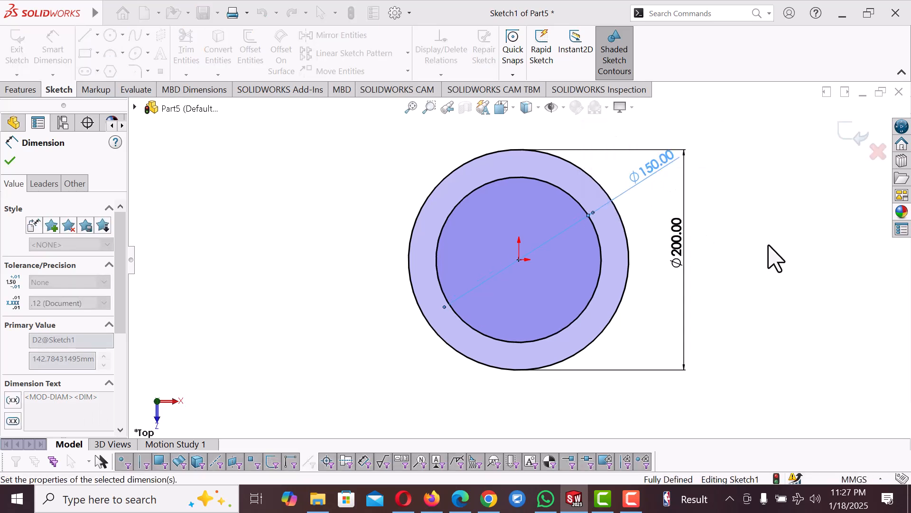
key("Escape")
- Extrude the ring profile as a boss with a blind depth of 200 mm from the sketch plane
left_click(20, 89)
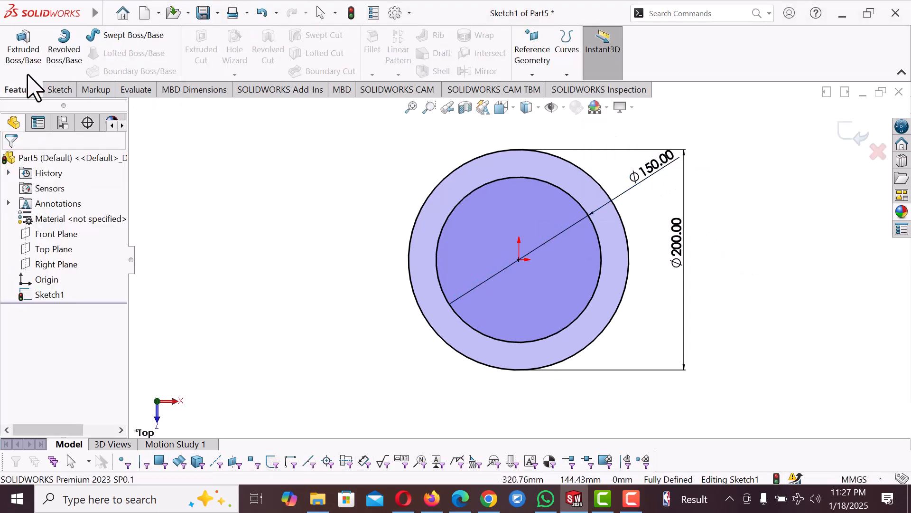
left_click(24, 52)
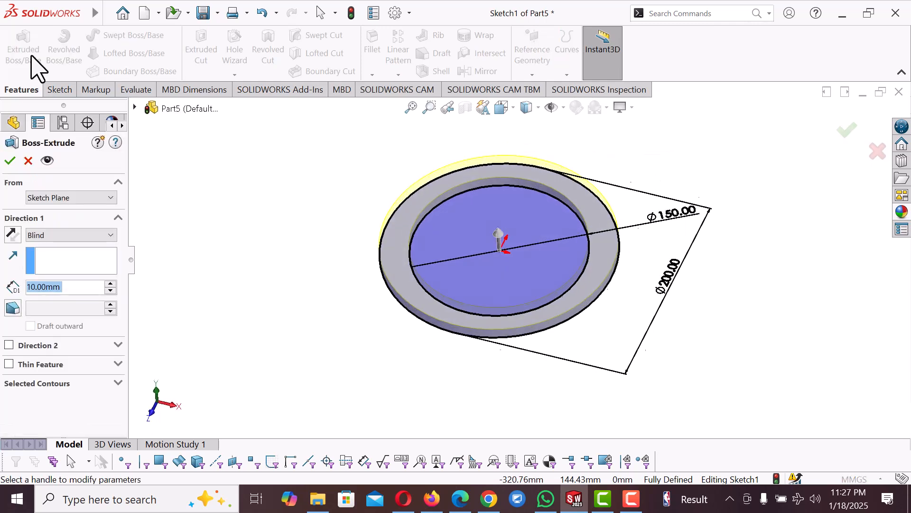
type("200")
key("Return")
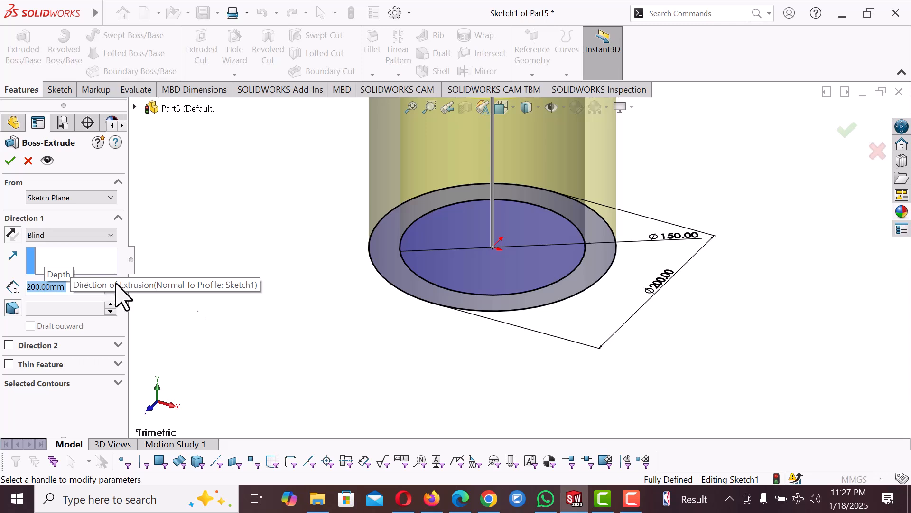
scroll(386, 303, "up", 3)
scroll(582, 182, "up", 3)
scroll(581, 184, "down", 2)
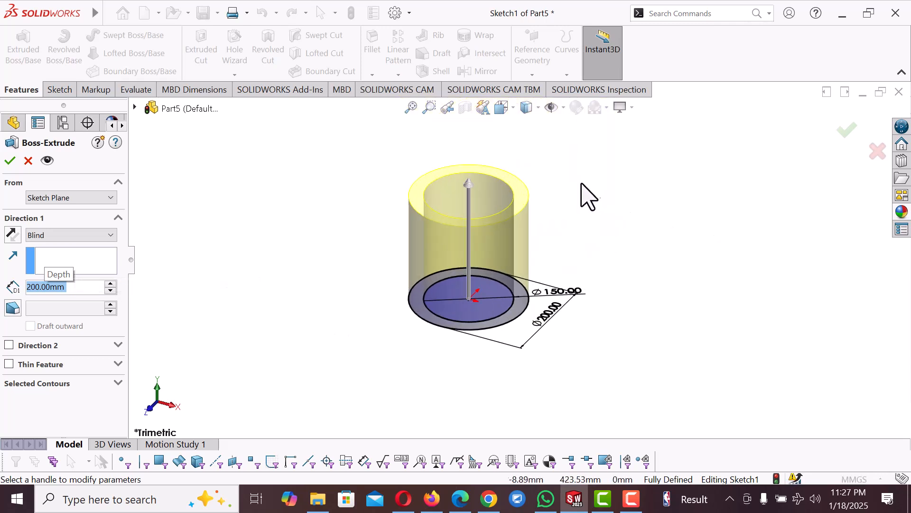
left_click(10, 161)
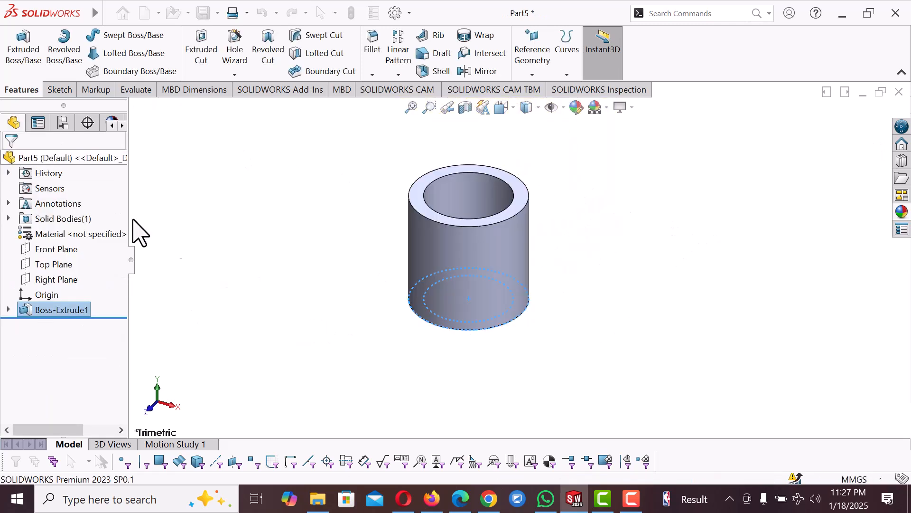
- Start a sketch on the Front Plane and draw a narrow center rectangle spanning the full height of the cylinder
left_click(56, 252)
left_click(67, 230)
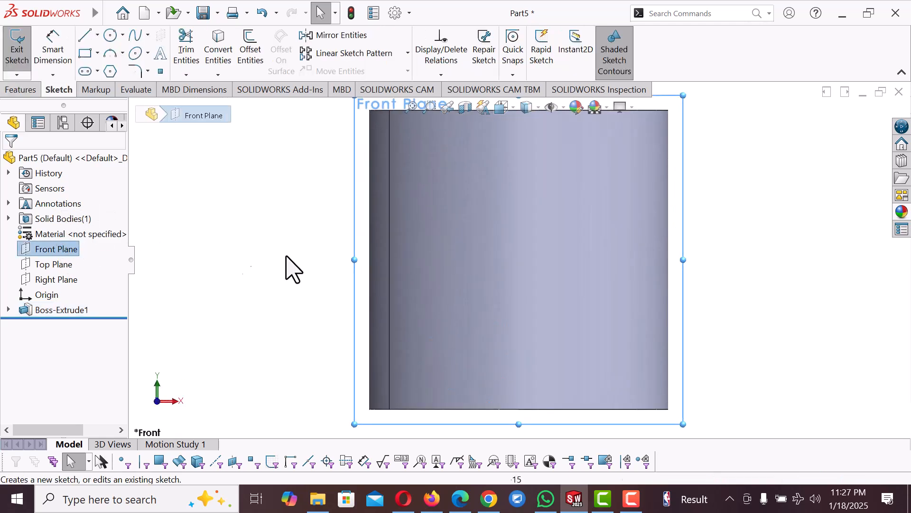
left_click(87, 53)
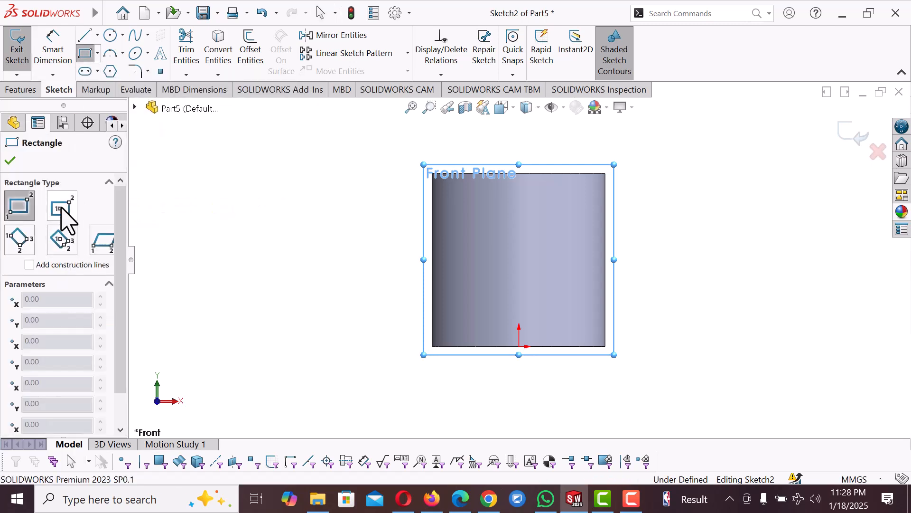
left_click(62, 209)
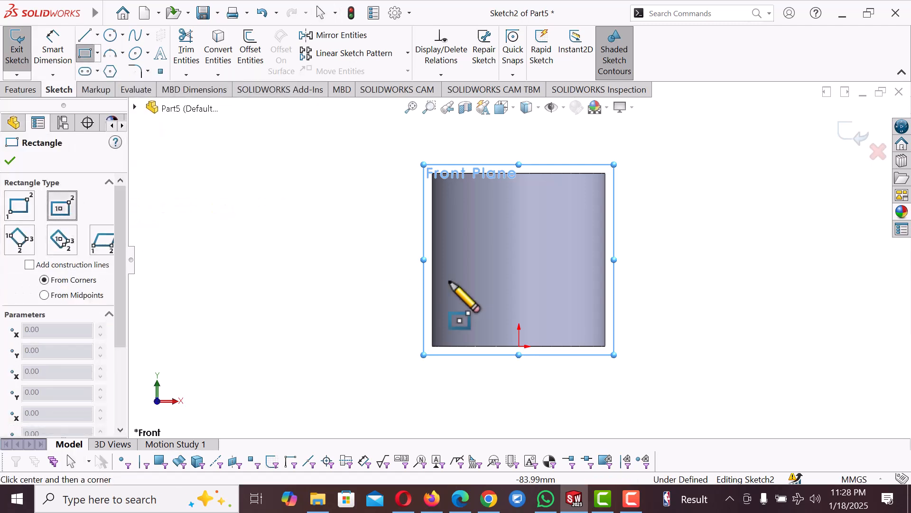
left_click(518, 259)
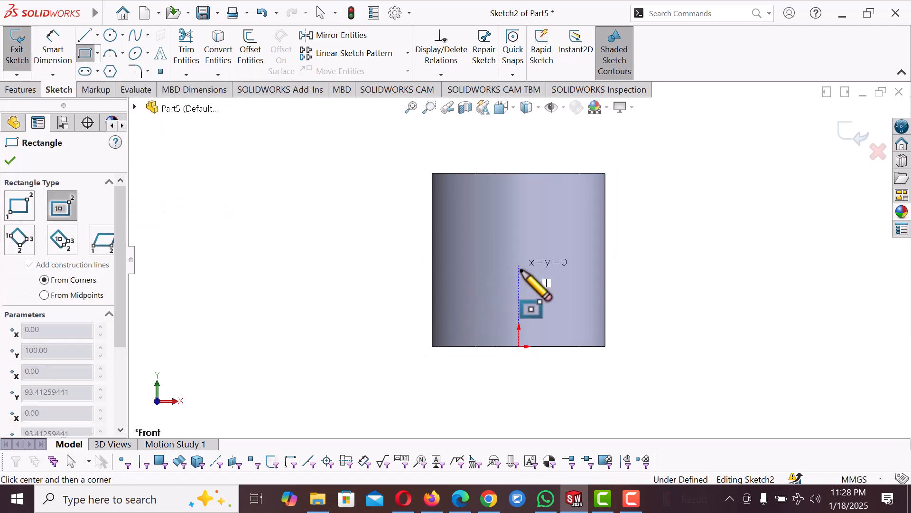
left_click(524, 346)
right_click(524, 345)
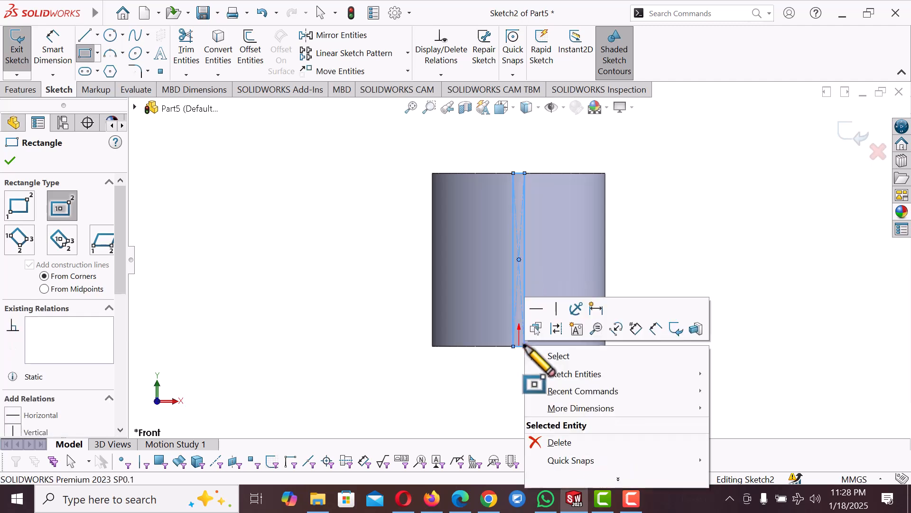
left_click(565, 356)
- Resize the rectangle by its upper corner to about 21 mm wide and 91 mm high, keeping its base on the cylinder's bottom edge
left_click_drag(525, 173, 531, 269)
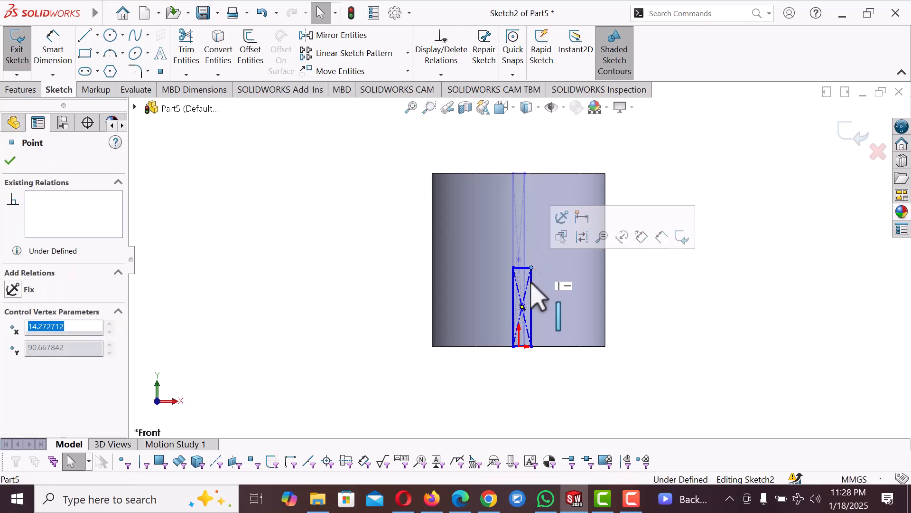
left_click(537, 383)
scroll(537, 380, "down", 2)
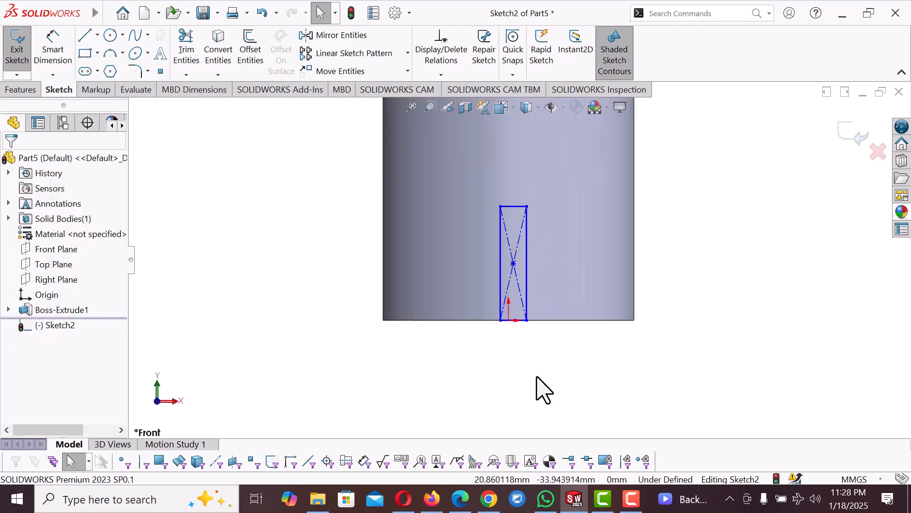
- Add a Vertical relation between the rectangle's center point and the origin
left_click(513, 263)
left_click(509, 320, "ctrl")
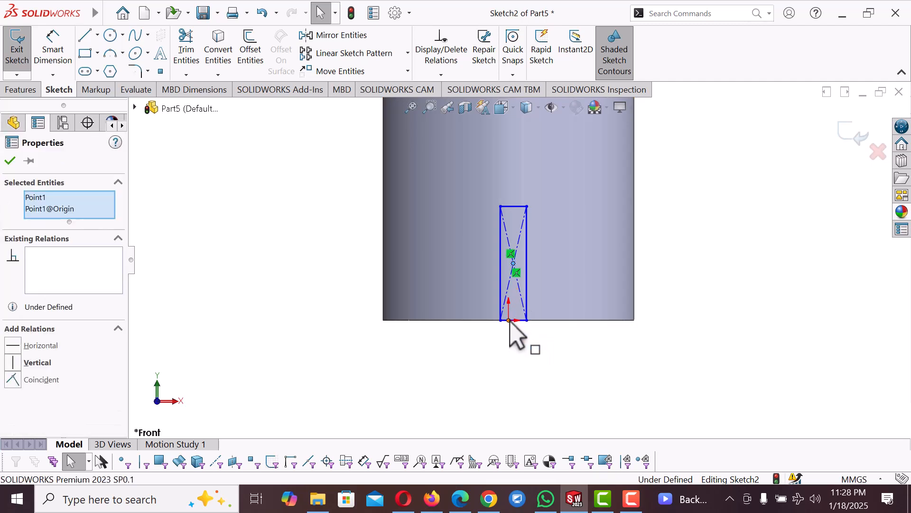
left_click(14, 363)
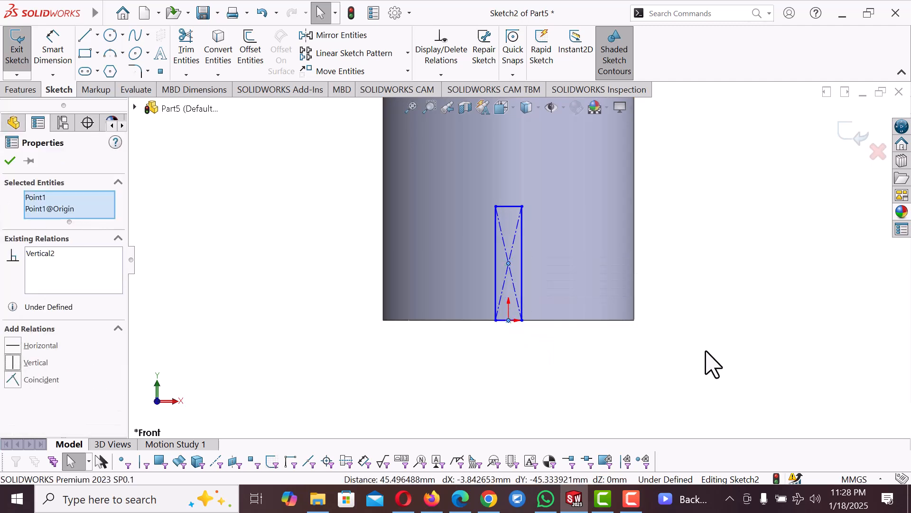
- Dimension the rectangle's vertical side to 110 mm
right_click_drag(725, 365, 726, 294)
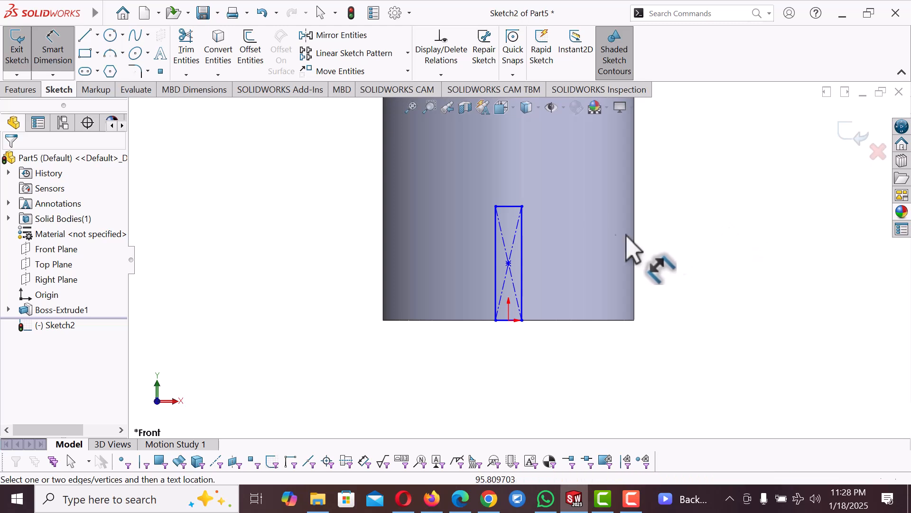
left_click(523, 238)
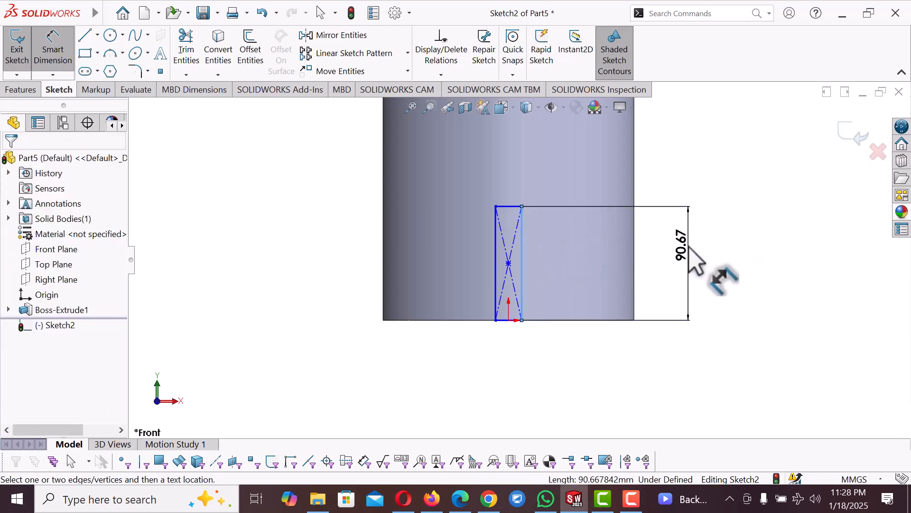
left_click(695, 259)
type("11")
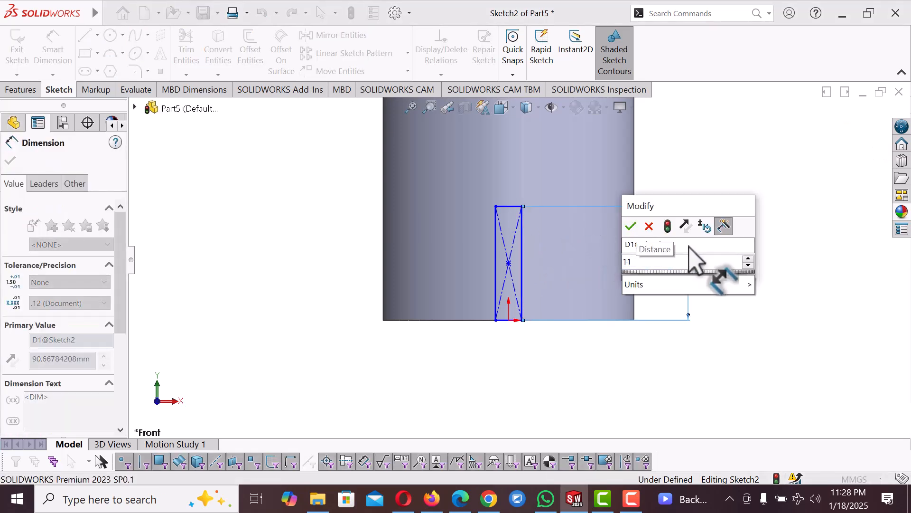
type("0")
key("Return")
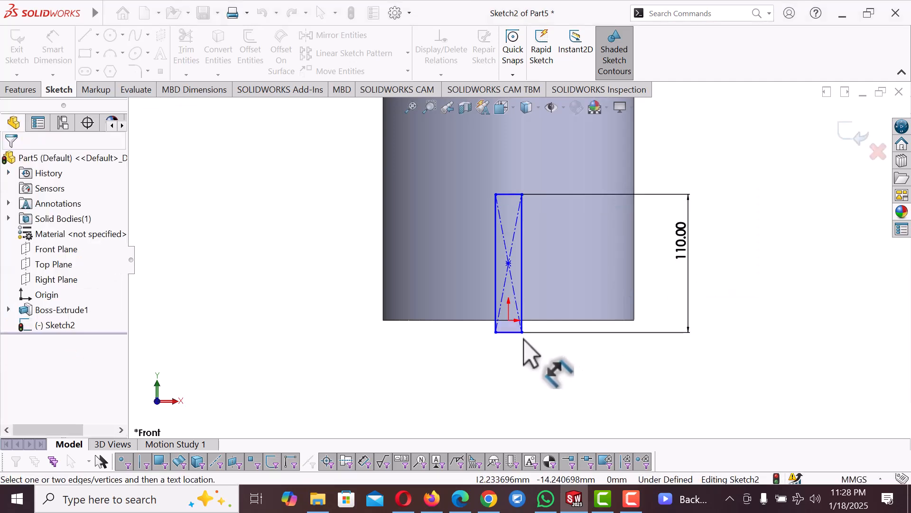
- Dimension the rectangle's bottom edge to a width of 30 mm
left_click(515, 333)
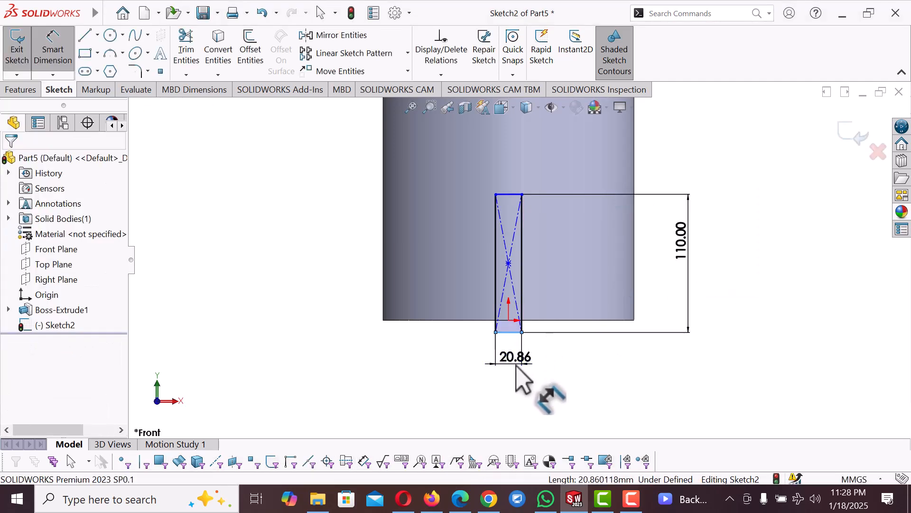
left_click(518, 368)
type("3")
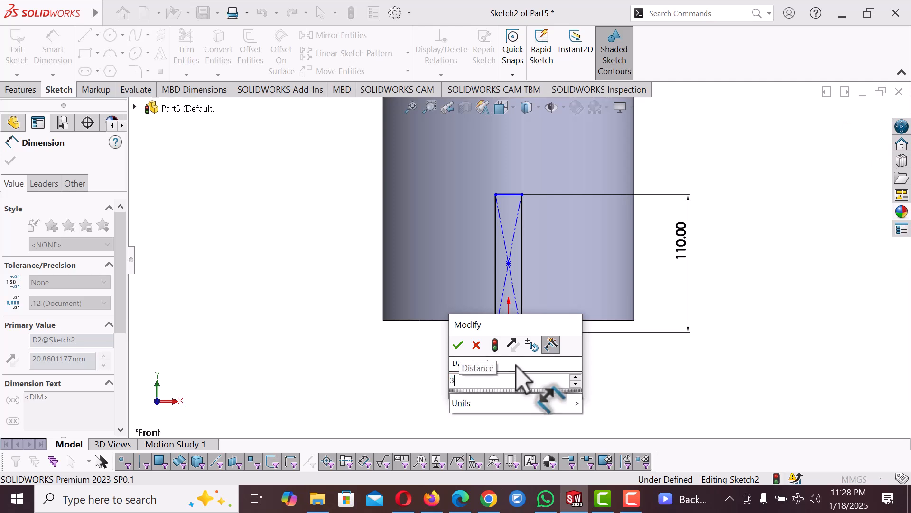
key("Return")
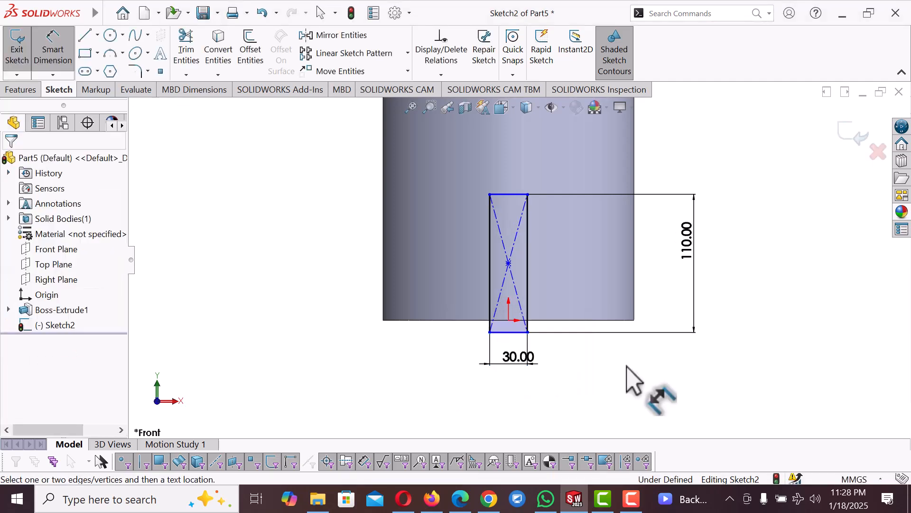
right_click(631, 375)
left_click(659, 410)
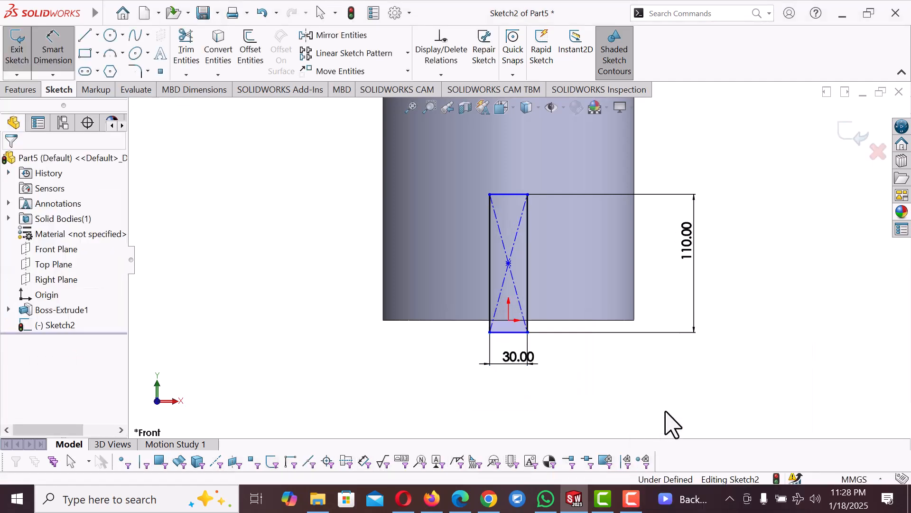
- Add a Horizontal relation between the rectangle's lower-right corner and the origin
left_click(527, 332)
left_click(508, 320, "ctrl")
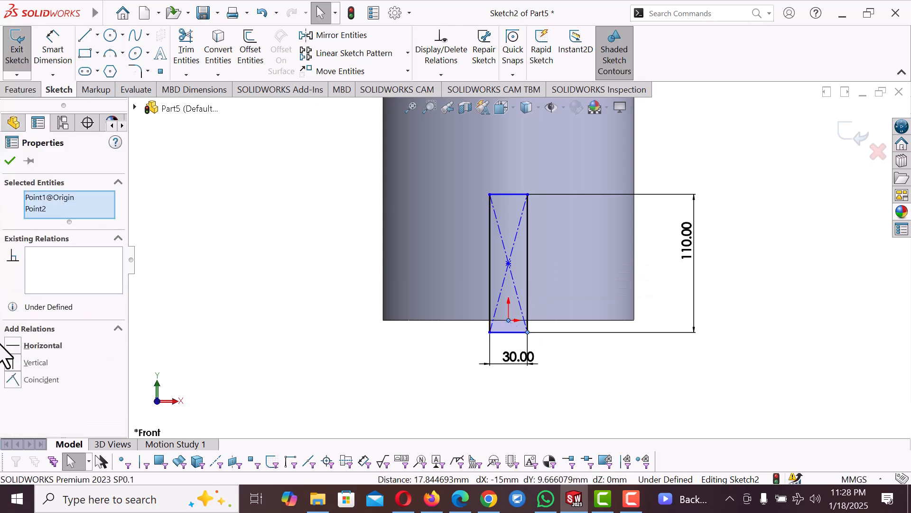
left_click(14, 345)
left_click(295, 361)
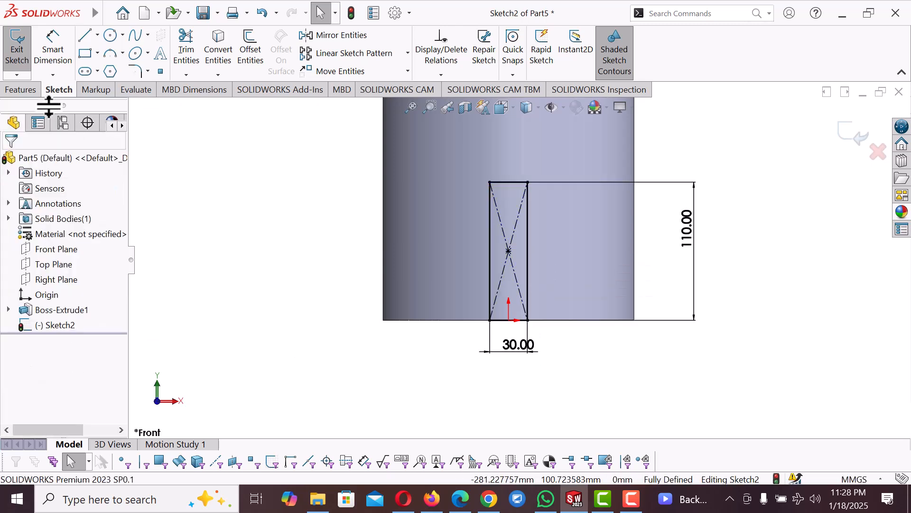
- Cut the rectangle through the cylinder's front wall with Extruded Cut set to Through All in the reversed direction
left_click(21, 90)
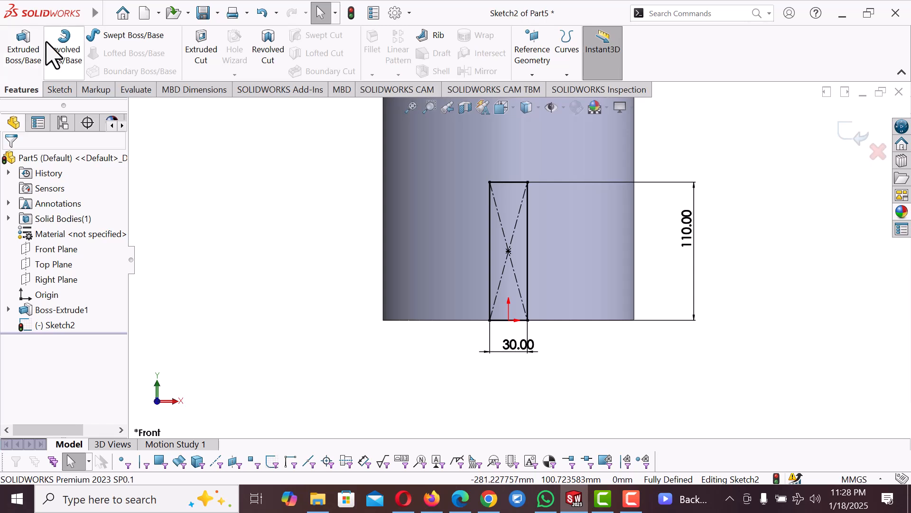
left_click(201, 46)
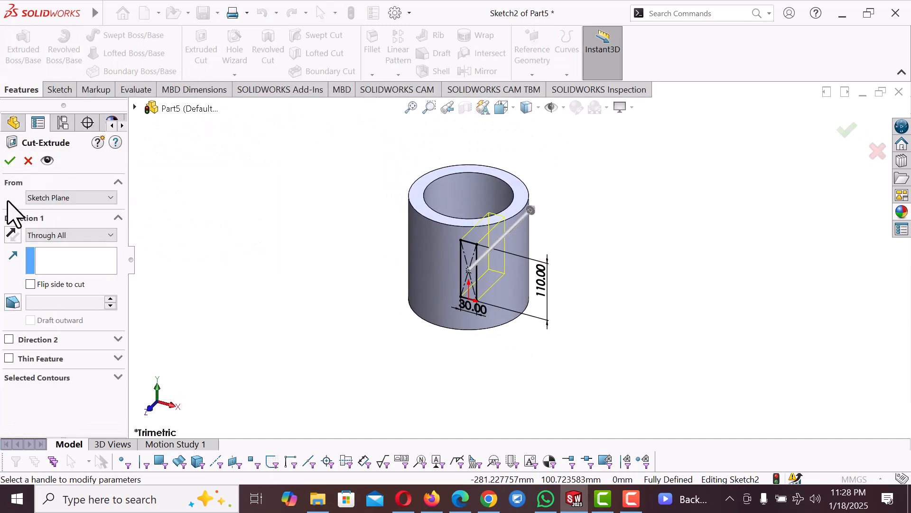
left_click(64, 235)
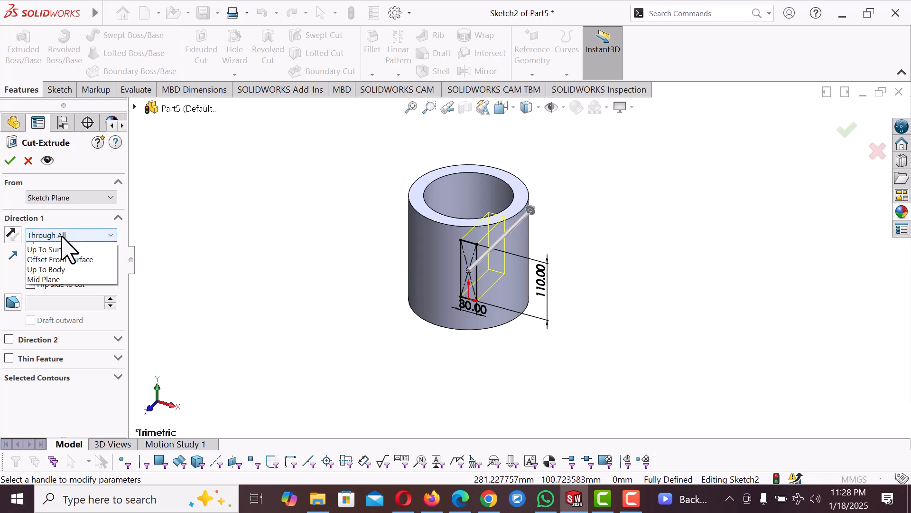
left_click(55, 257)
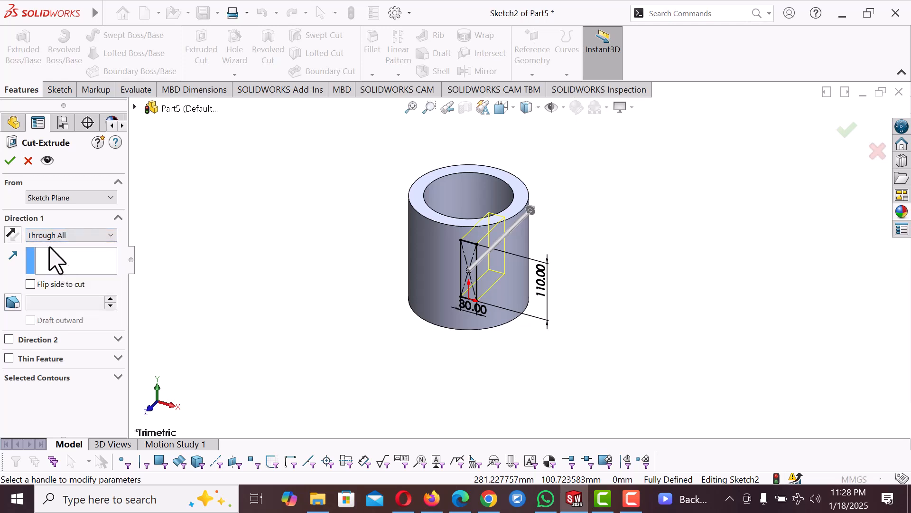
left_click(12, 233)
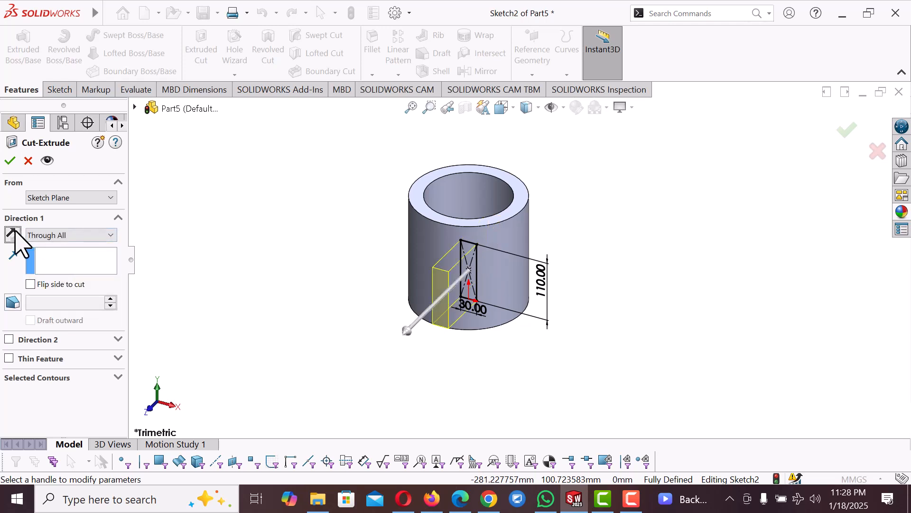
left_click(10, 161)
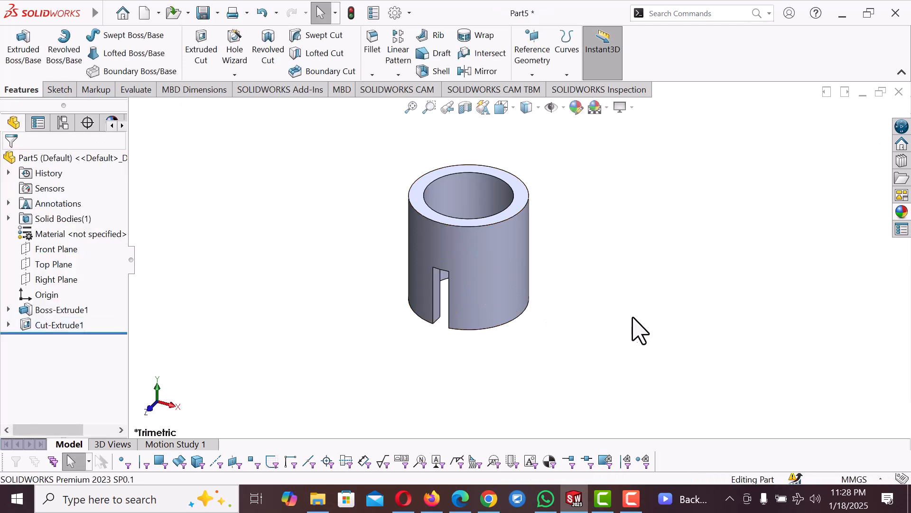
- Create a reference plane offset 140 mm in front of the Front Plane
scroll(635, 316, "up", 2)
scroll(585, 207, "down", 1)
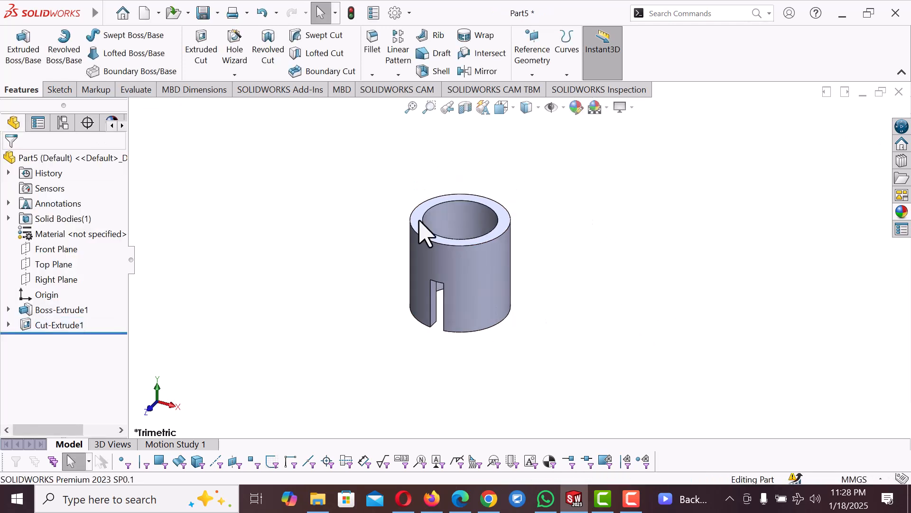
left_click(66, 251)
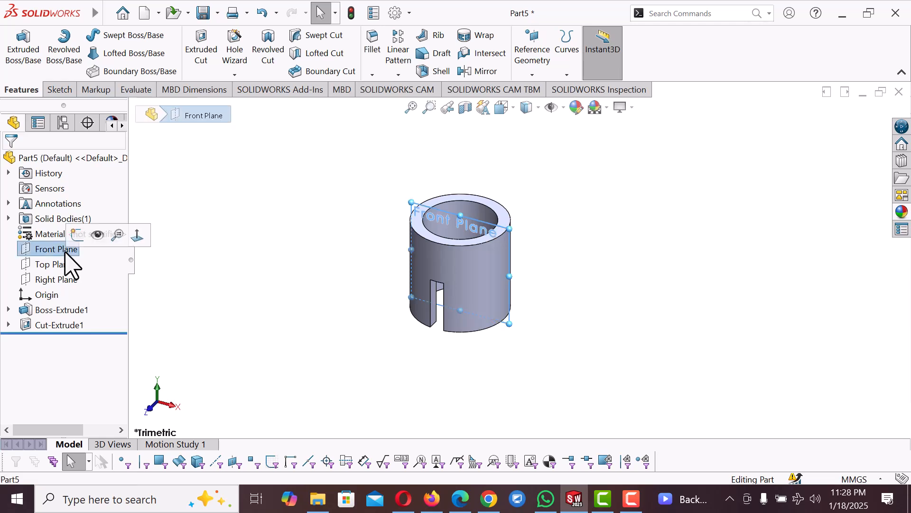
left_click(567, 74)
left_click(533, 74)
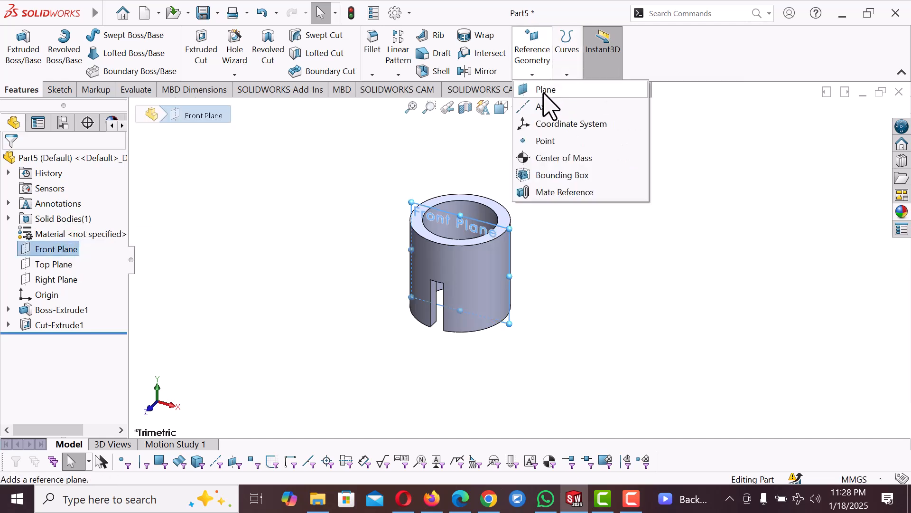
left_click(545, 91)
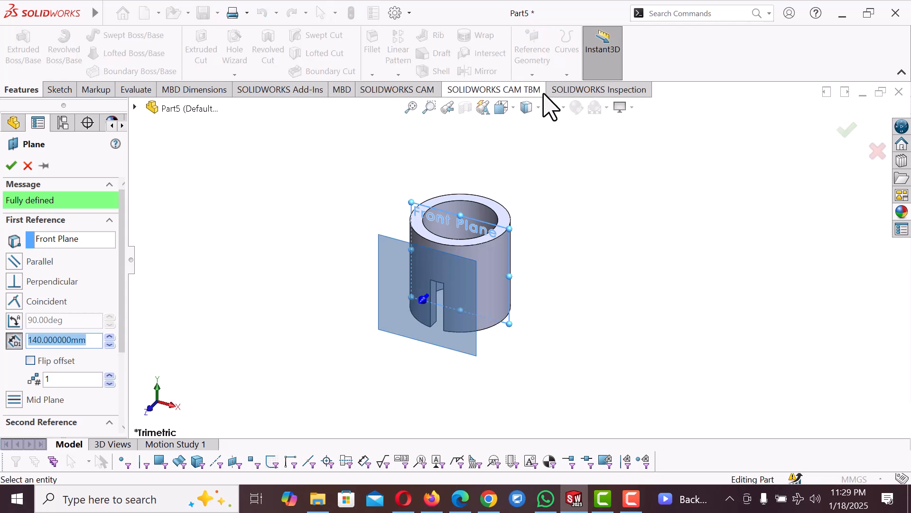
middle_click_drag(150, 342, 202, 375)
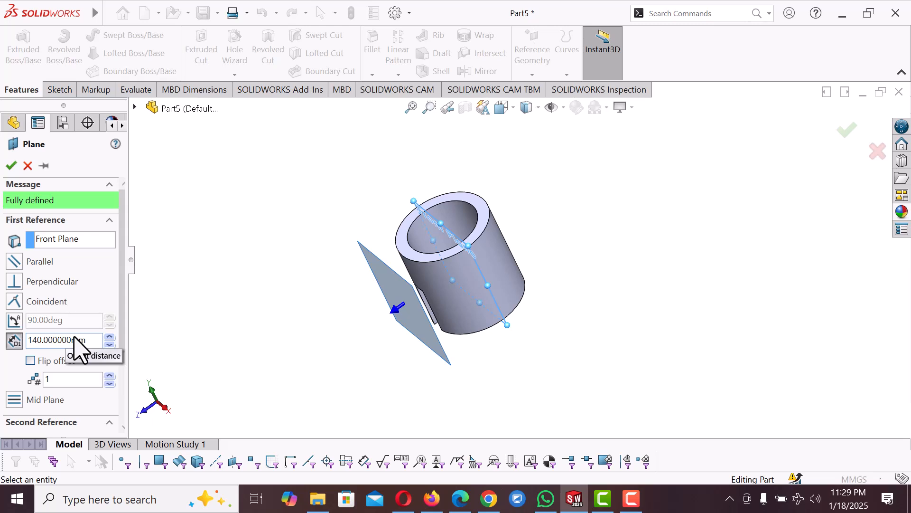
left_click(11, 166)
left_click(367, 378)
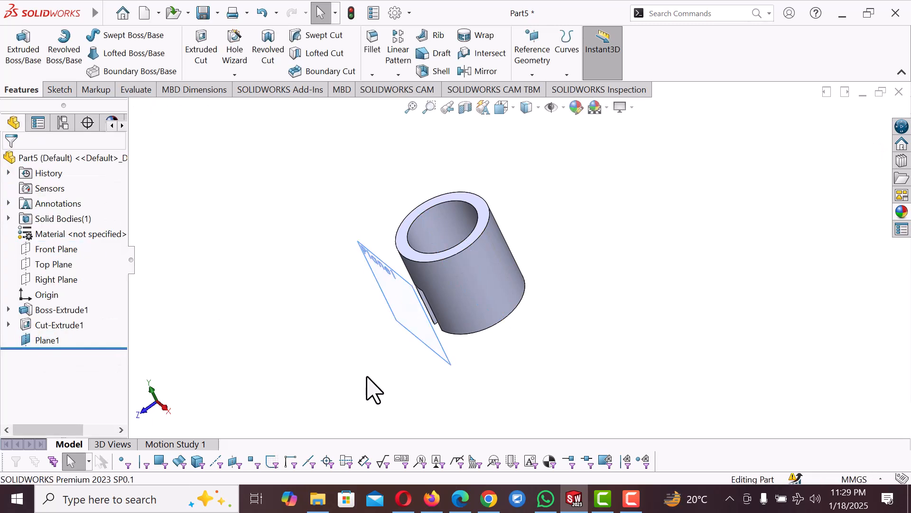
- On the offset plane, sketch a corner rectangle about 22 mm wide and 45 mm tall from the slot's lower-right corner
middle_click_drag(641, 427, 696, 332)
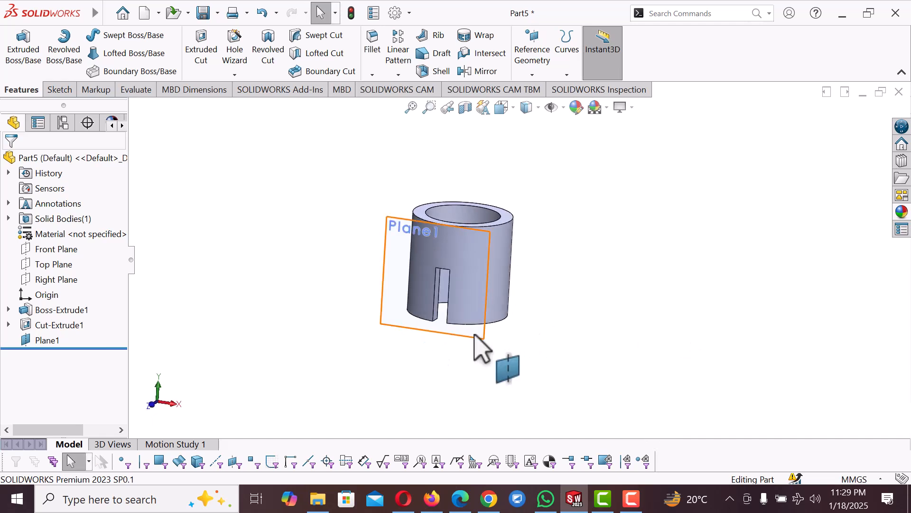
left_click(477, 337)
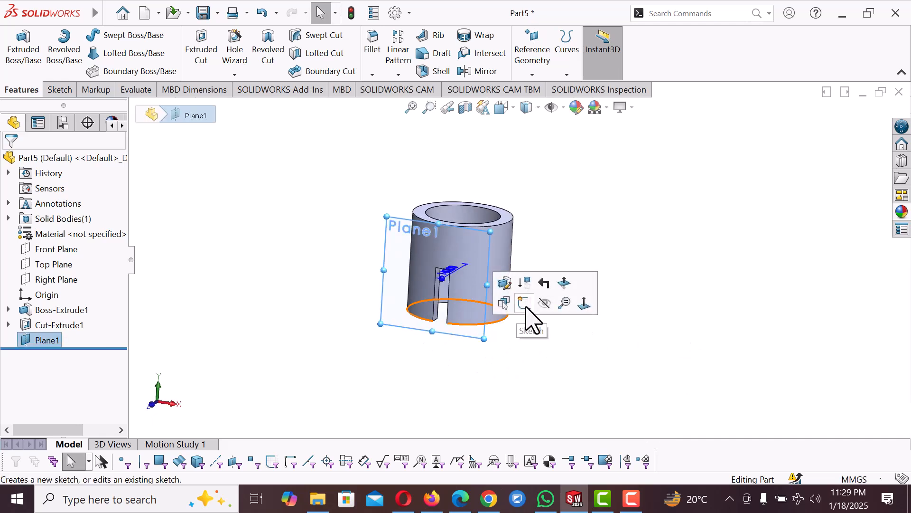
left_click(525, 304)
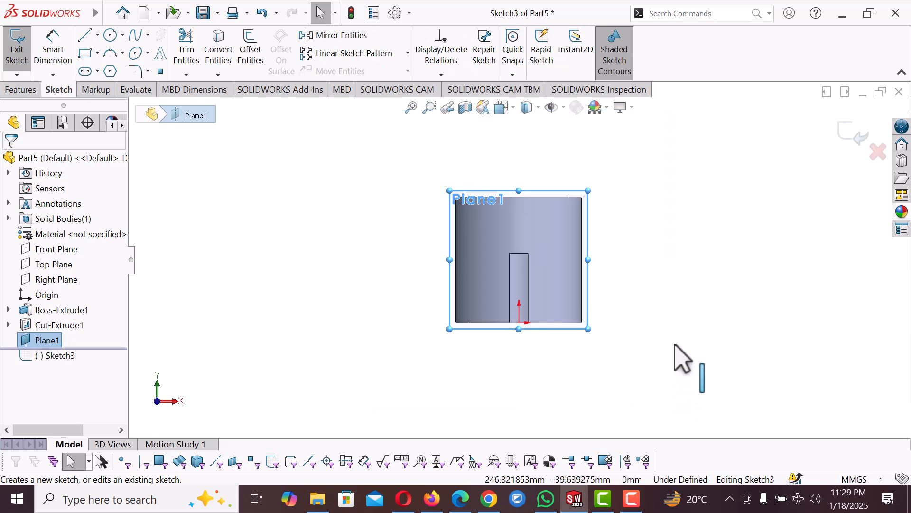
left_click(86, 54)
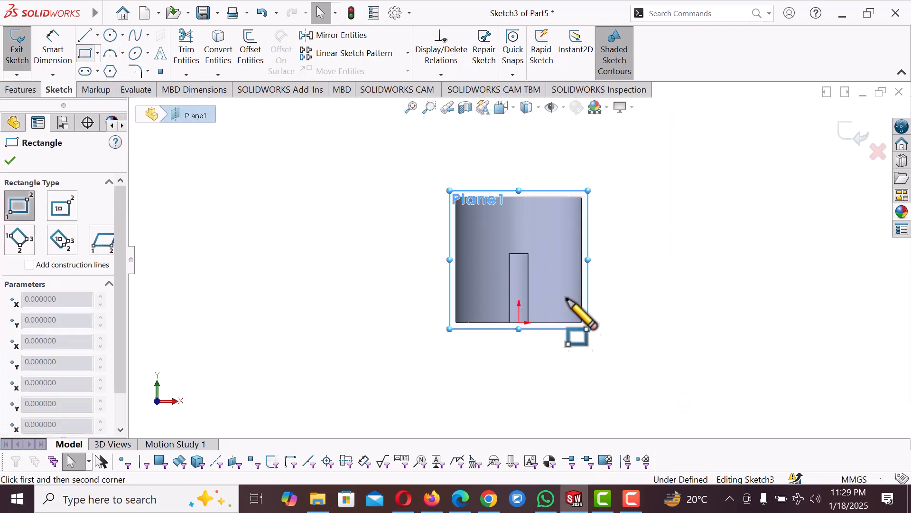
scroll(584, 322, "down", 3)
left_click(482, 319)
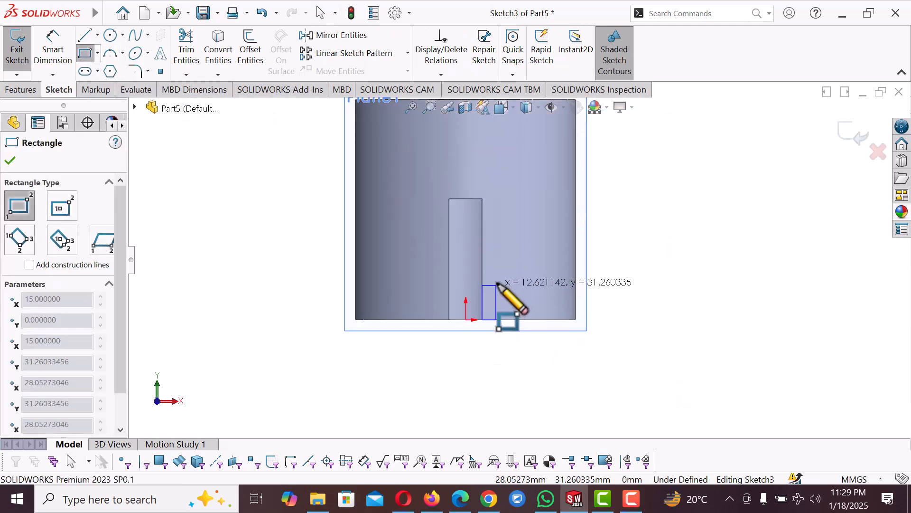
left_click(506, 270)
right_click(506, 271)
left_click(544, 282)
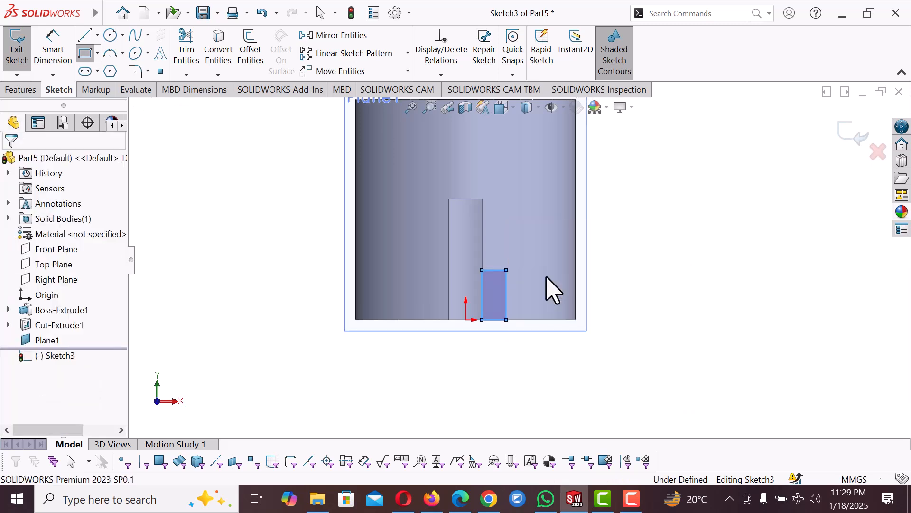
- Dimension the rectangle's right vertical side to 60 mm
right_click_drag(538, 398, 550, 311)
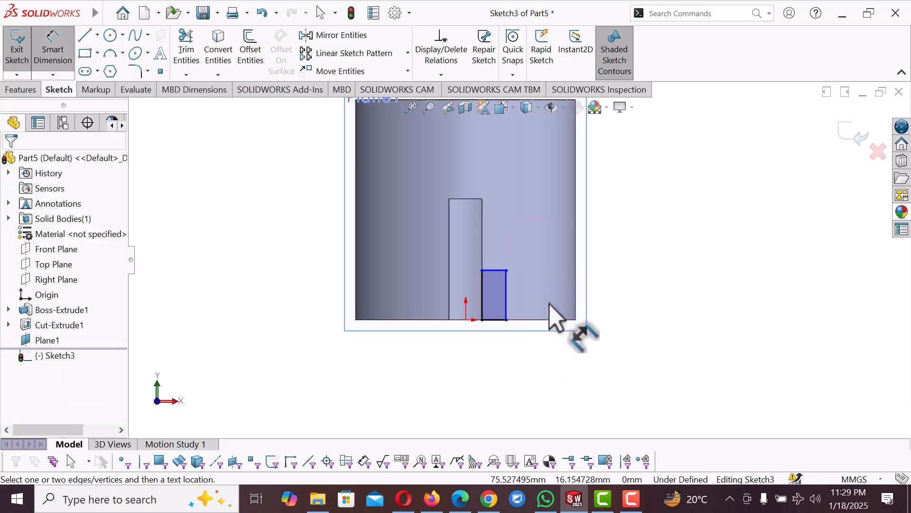
scroll(525, 280, "down", 2)
left_click(524, 284)
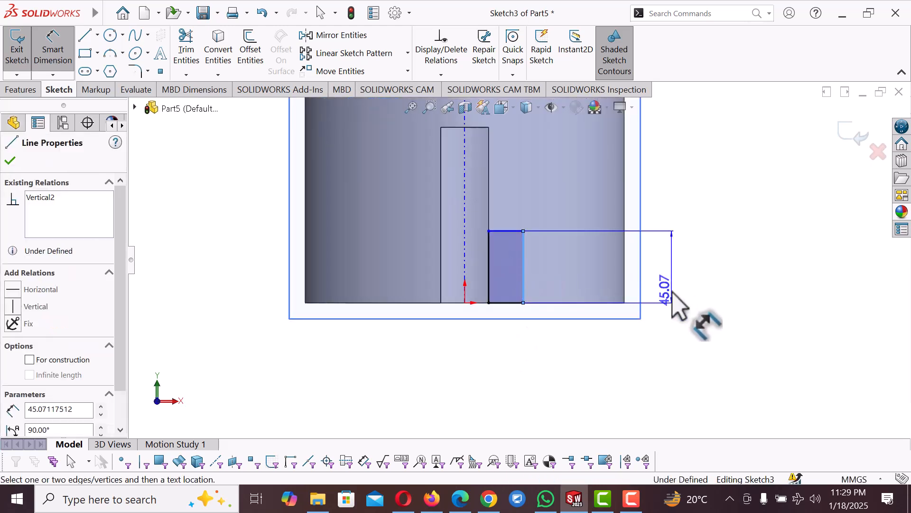
left_click(673, 291)
type("60")
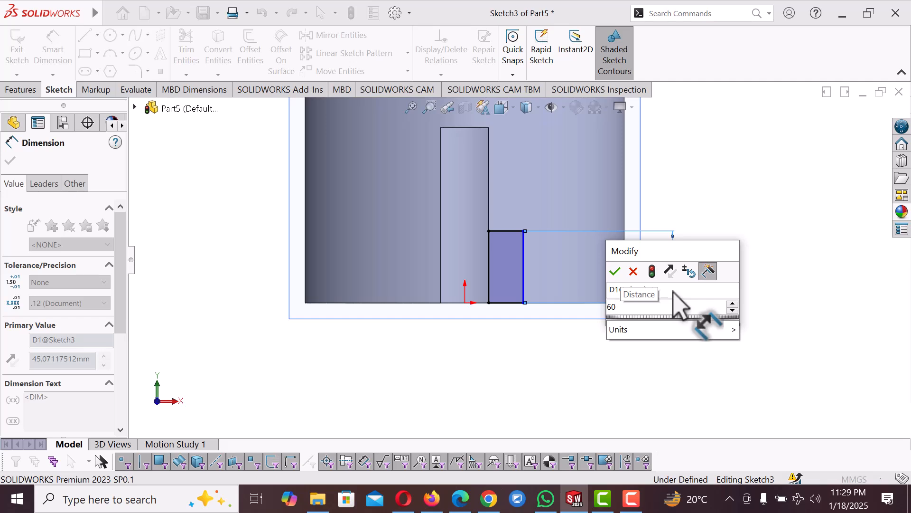
key("Return")
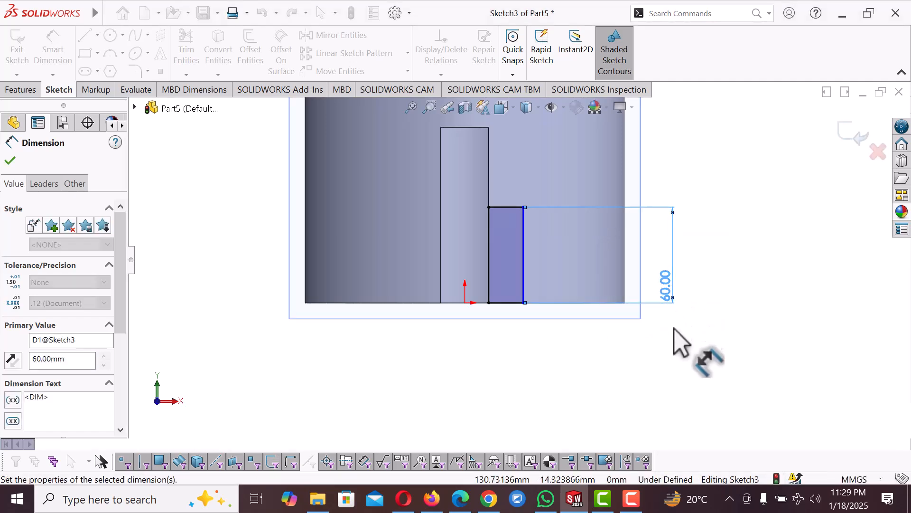
- Dimension the rectangle's bottom edge to a width of 25 mm
left_click(521, 304)
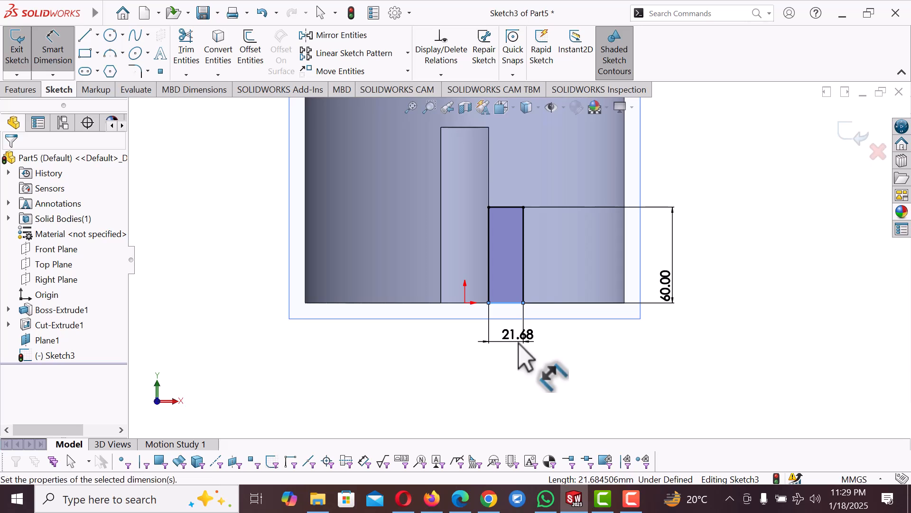
left_click(519, 343)
type("25")
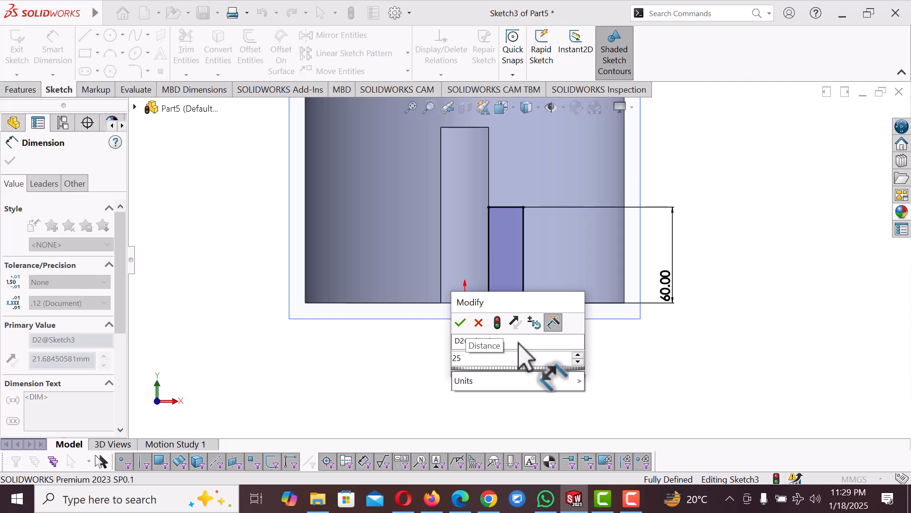
left_click(459, 323)
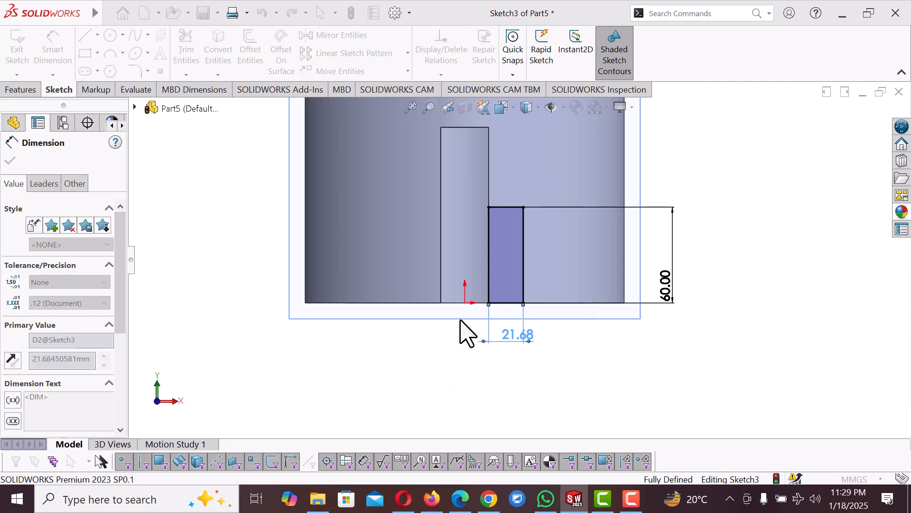
left_click(619, 364)
- Extrude the rectangle as a boss toward the cylinder in the reversed direction, with Up To Next and merged result
key("f")
key("ctrl+7")
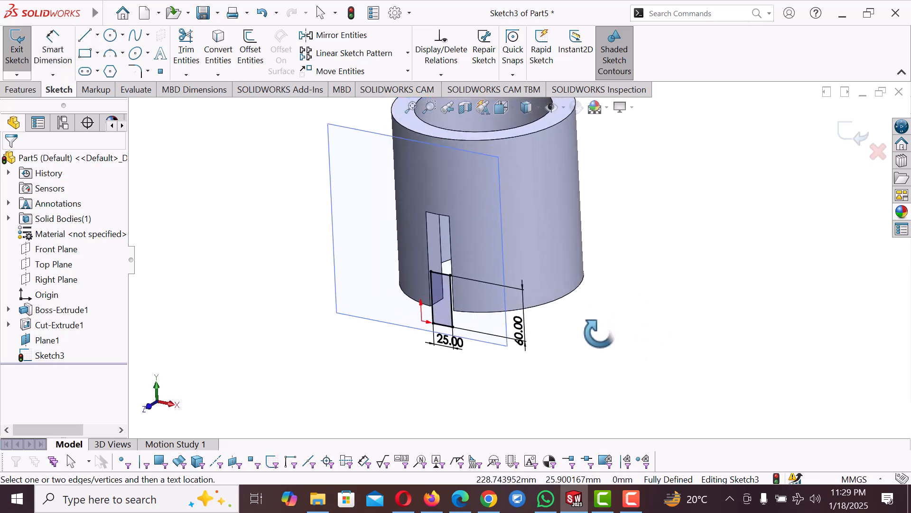
left_click(21, 90)
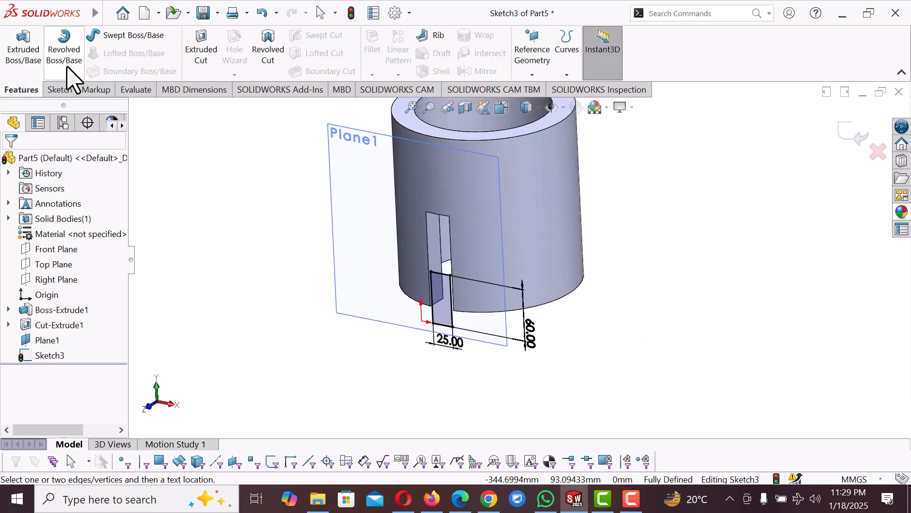
left_click(28, 53)
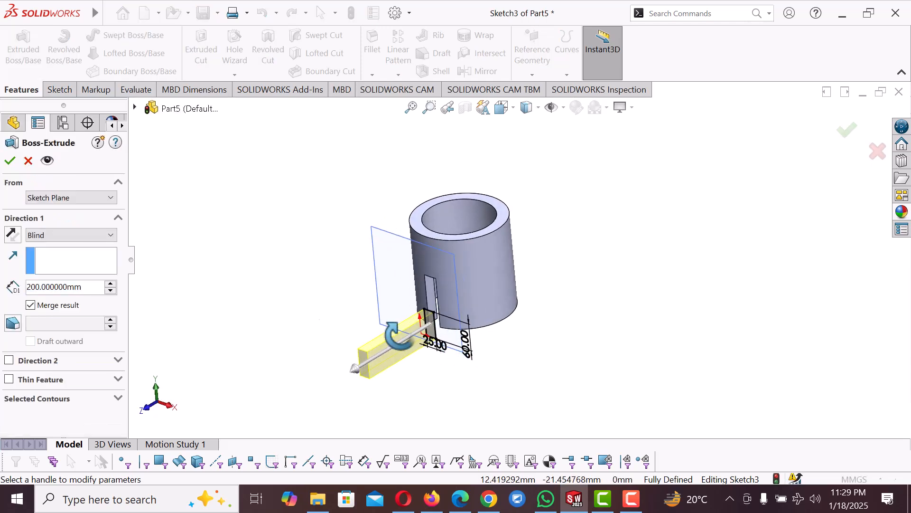
left_click(12, 234)
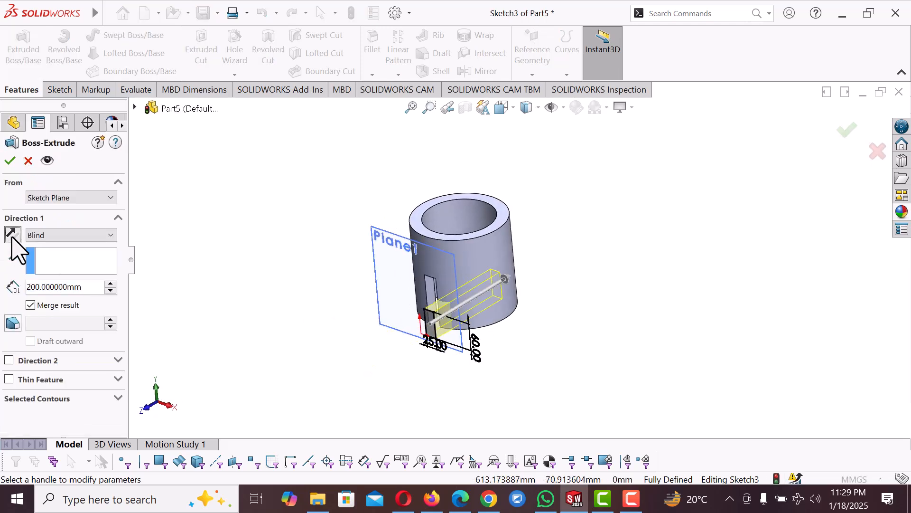
left_click(71, 235)
left_click(64, 267)
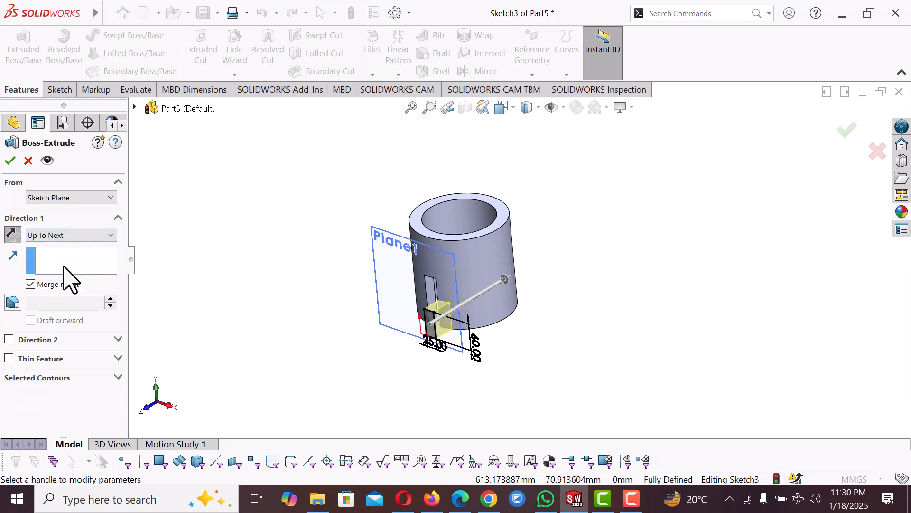
scroll(496, 328, "down", 2)
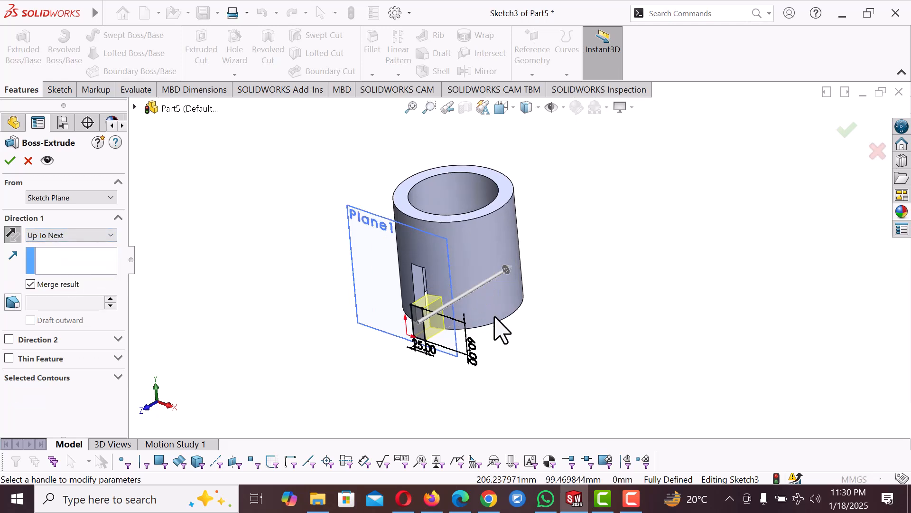
left_click(12, 161)
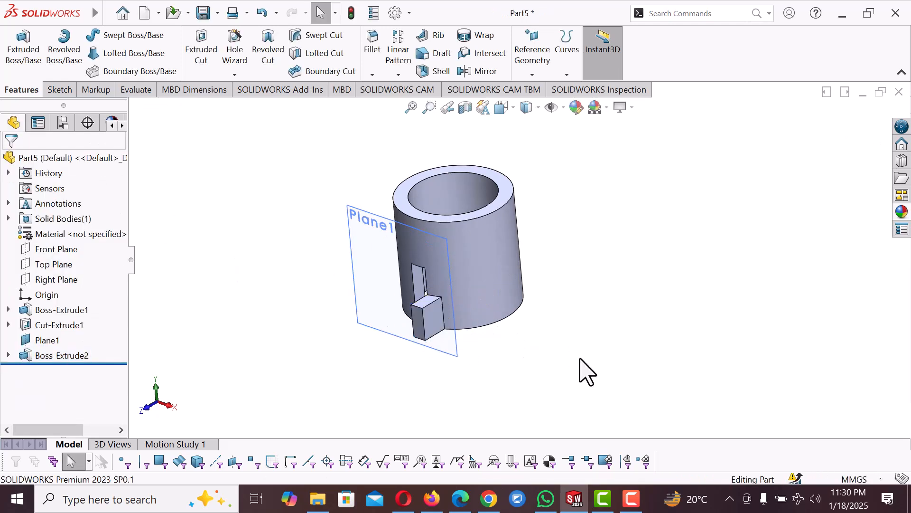
- Hide the offset reference plane in front of the cylinder
scroll(458, 362, "down", 3)
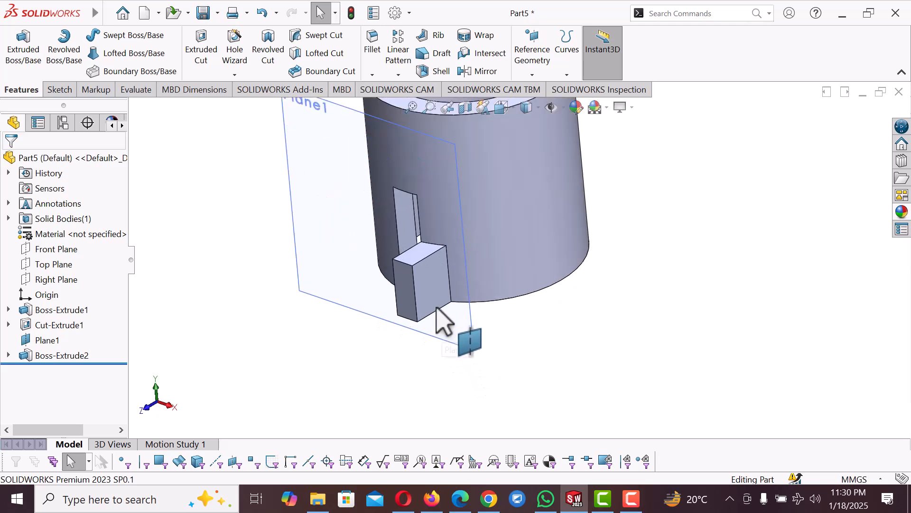
left_click(467, 345)
left_click(537, 302)
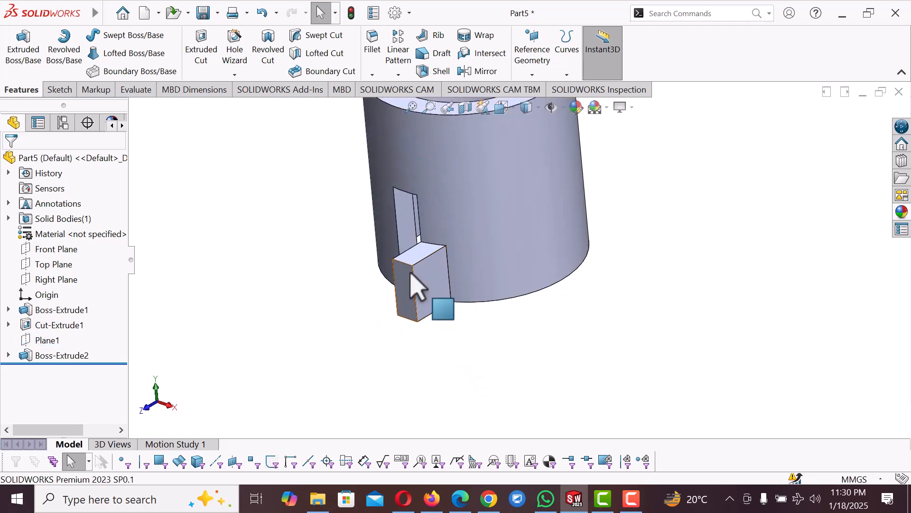
- Fillet the upper and lower front edges of the block beside the slot with a 30 mm radius
scroll(413, 285, "down", 2)
left_click(424, 259)
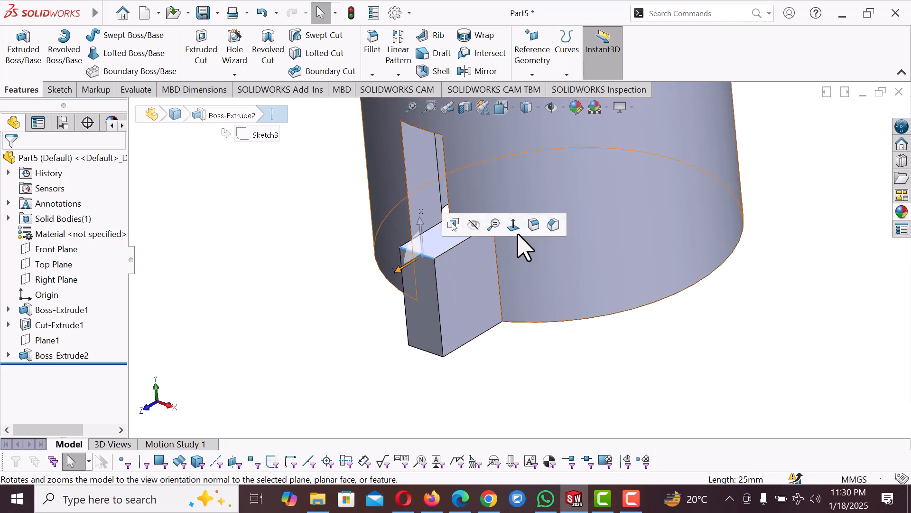
left_click(426, 352)
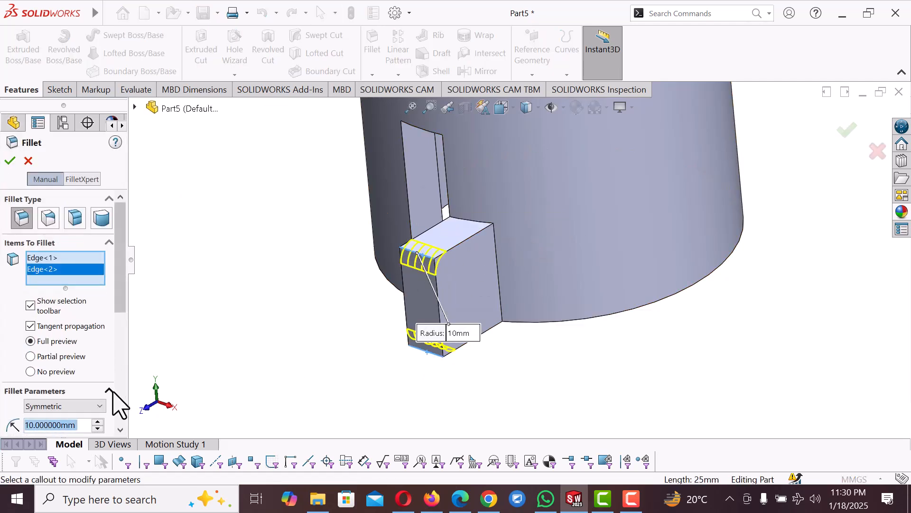
left_click(98, 422)
left_click(98, 422)
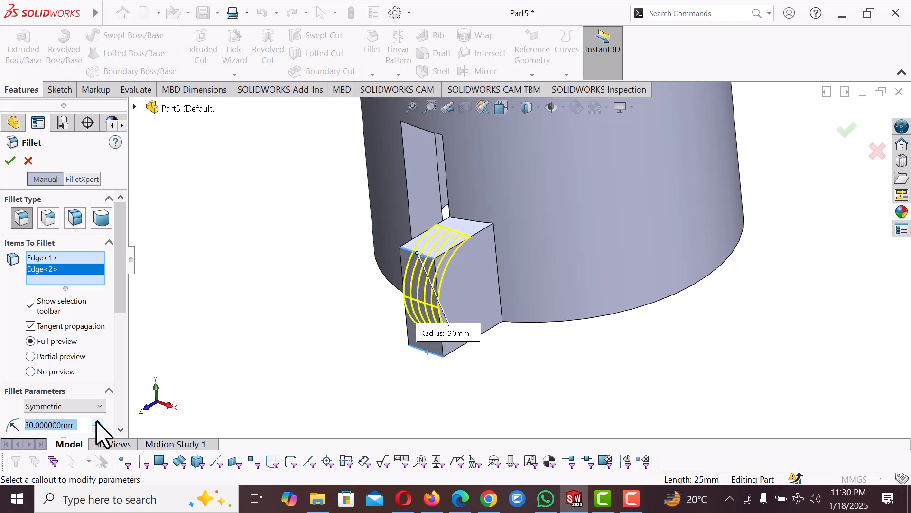
left_click(10, 161)
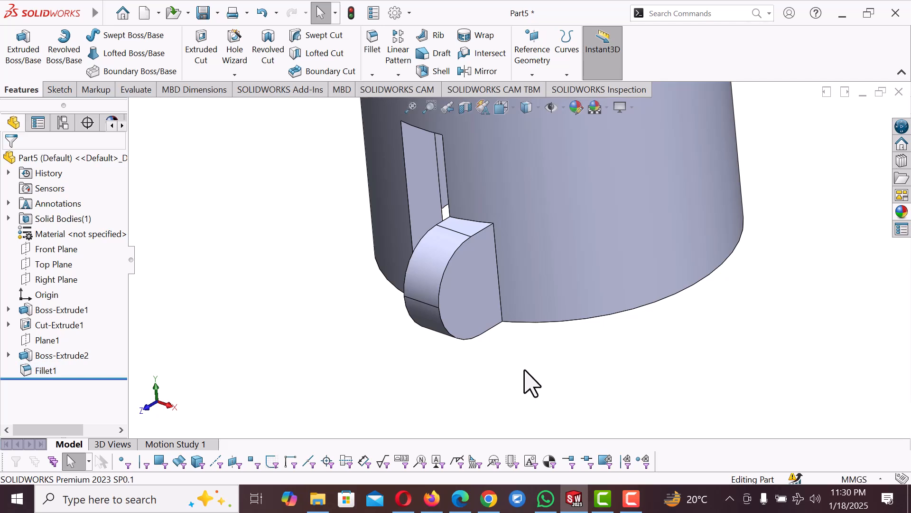
- On the lug's flat outer side face, sketch a circle about 12 mm in diameter, concentric with the rounded end
scroll(494, 305, "up", 2)
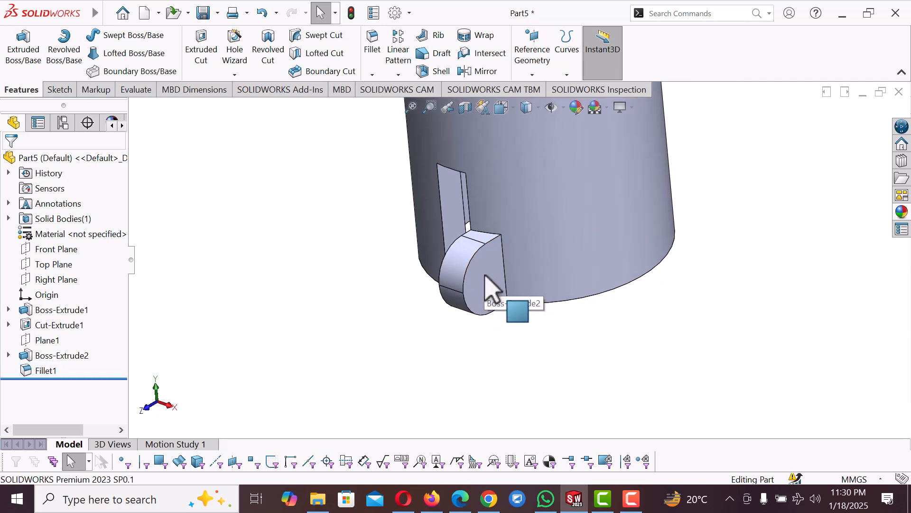
left_click(485, 277)
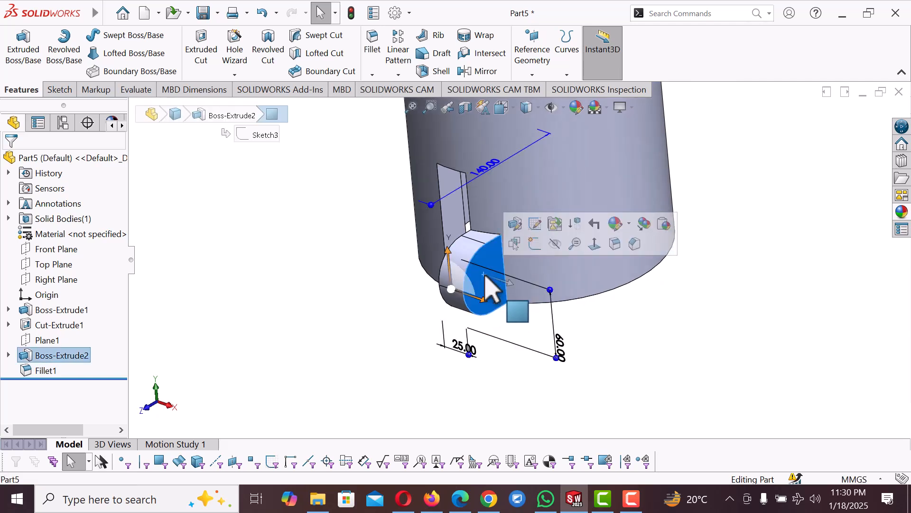
left_click(534, 247)
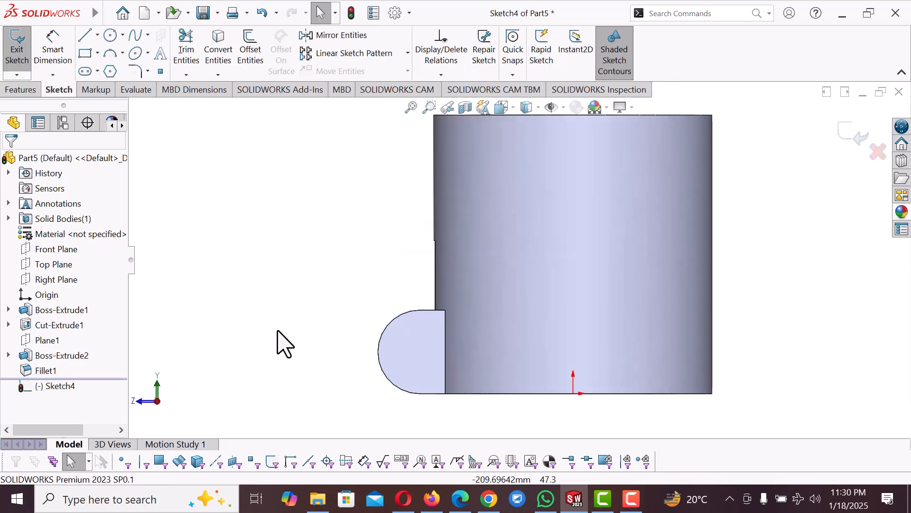
right_click_drag(355, 335, 378, 334)
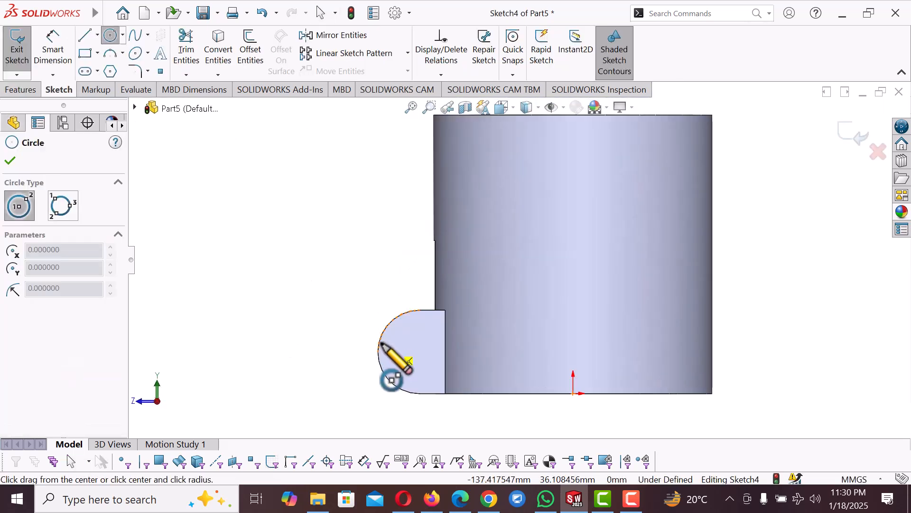
left_click(419, 351)
left_click(429, 351)
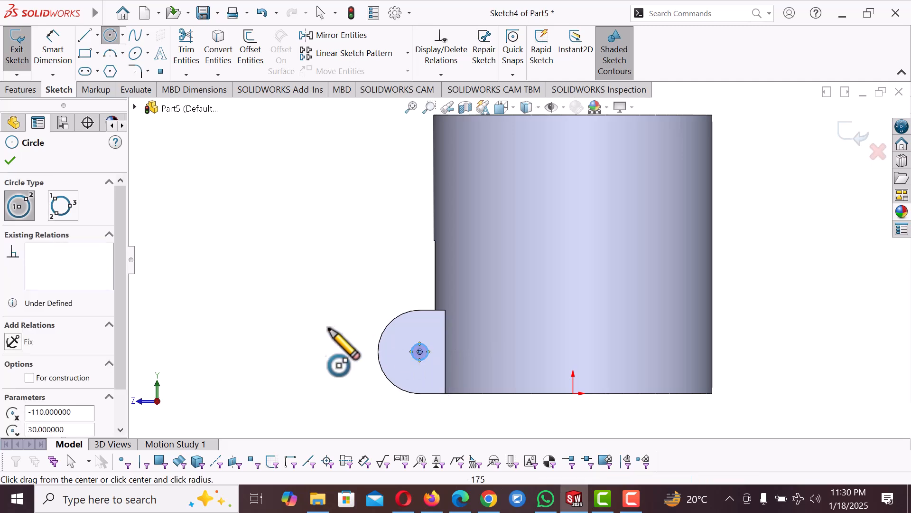
- Dimension the circle on the lug to a diameter of 20 mm
right_click_drag(323, 318, 321, 266)
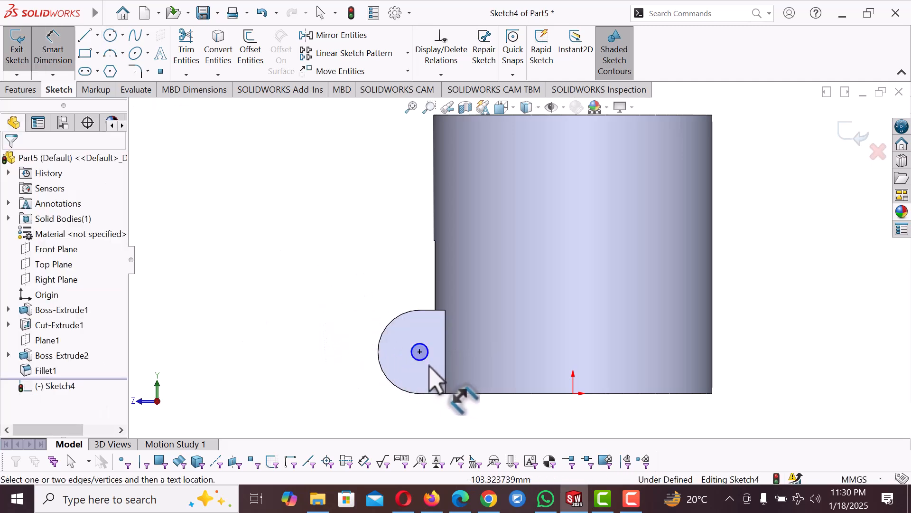
left_click(418, 356)
left_click(348, 394)
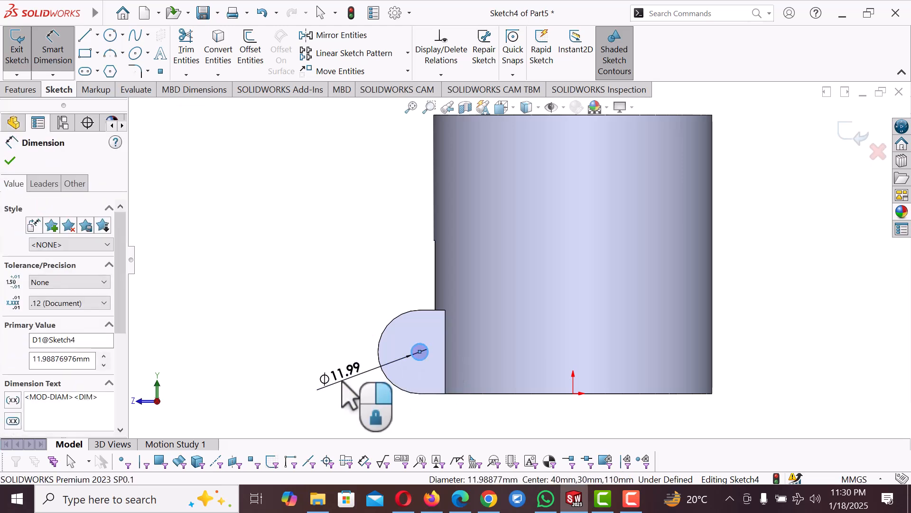
type("20")
key("Return")
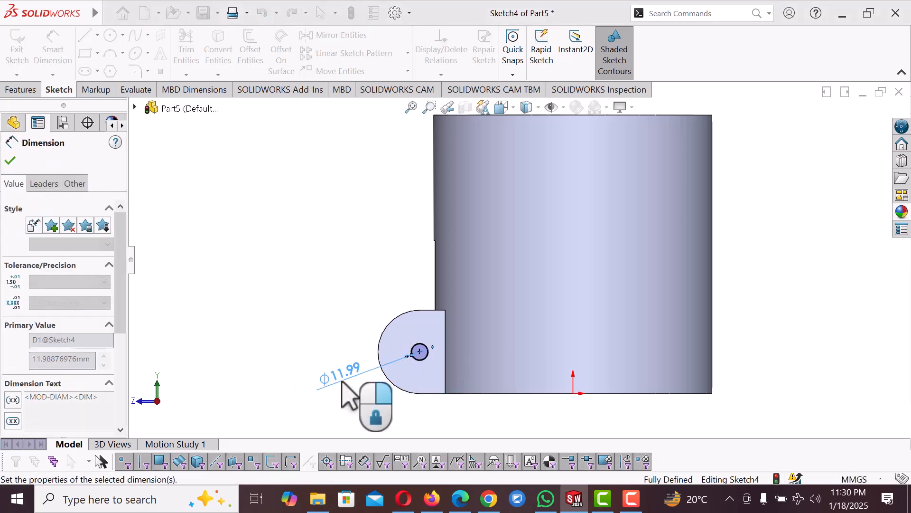
- Extrude-cut the circle through the lug with the Through All end condition
left_click(21, 90)
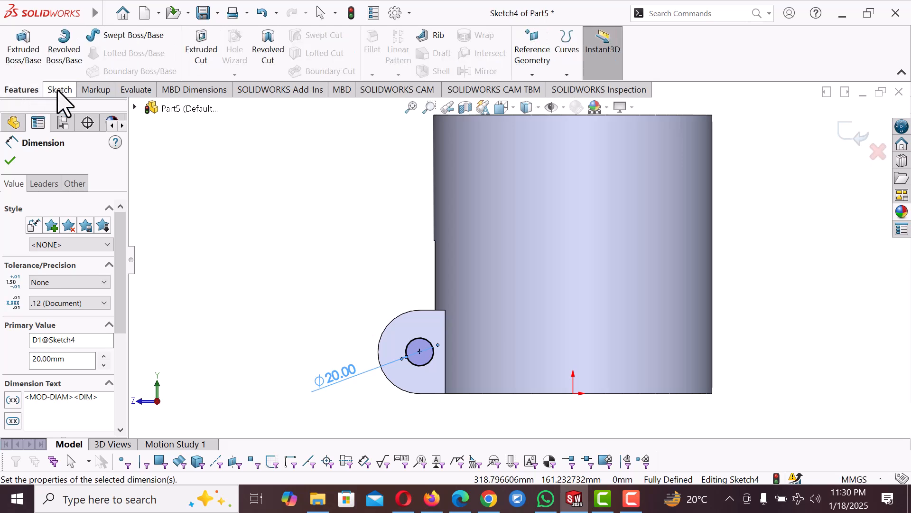
left_click(205, 59)
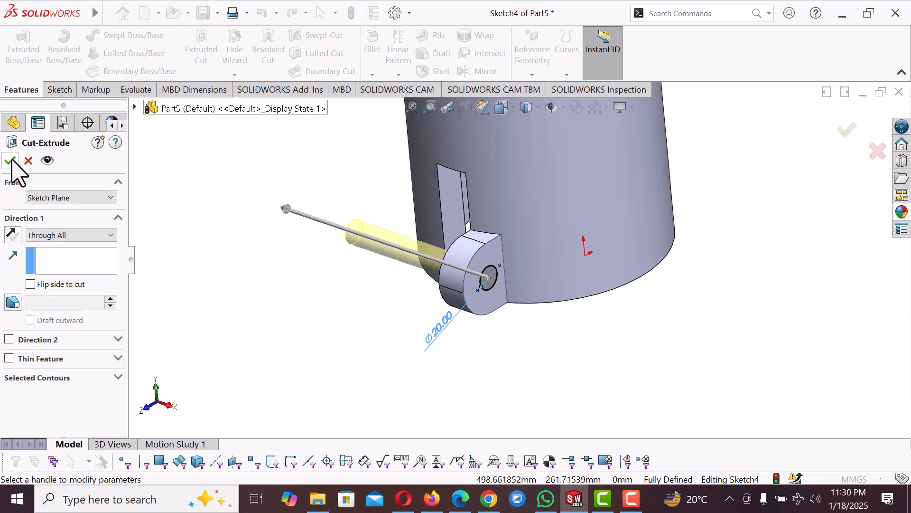
left_click(10, 160)
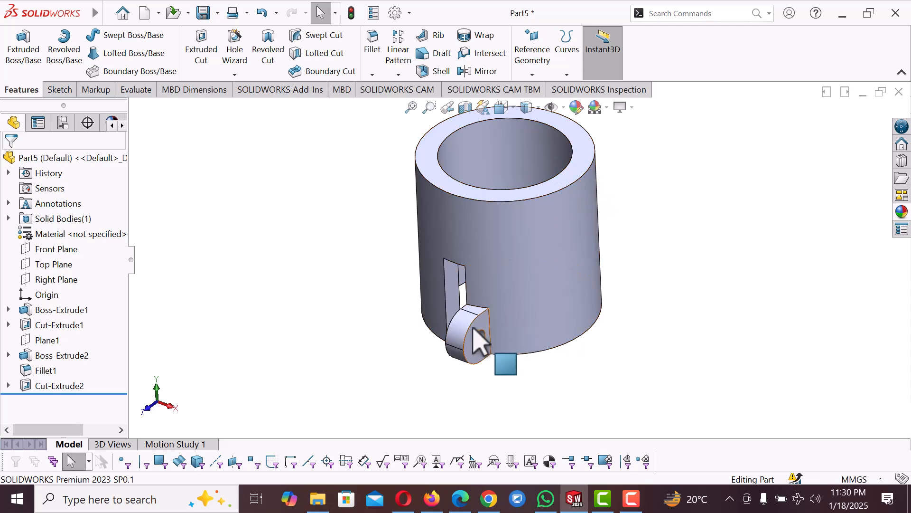
key("Escape")
left_click(490, 322)
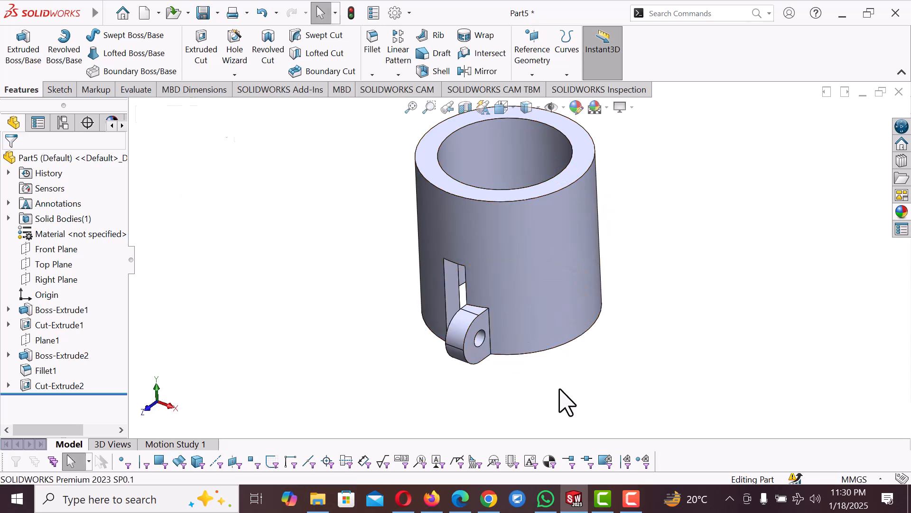
- Start a fillet on the cylinder's flat upper ring face with a 2 mm radius
left_click(588, 164)
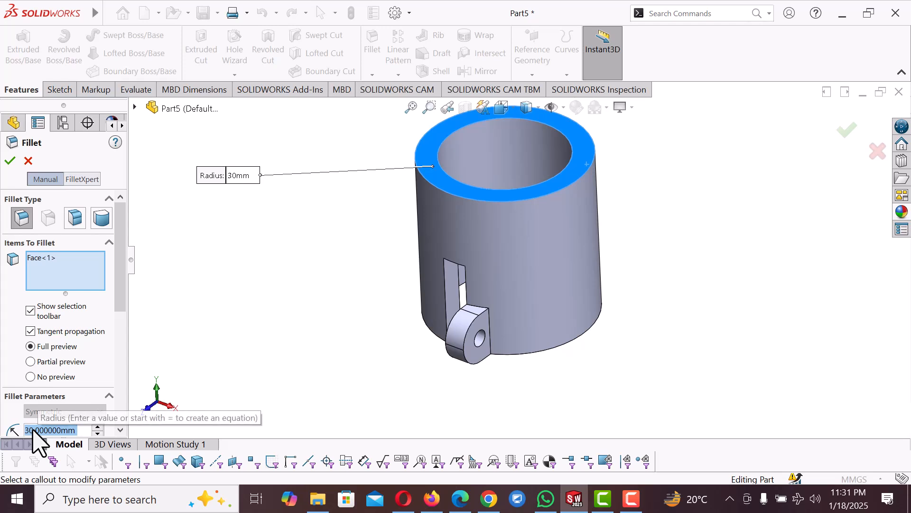
type("2")
key("Return")
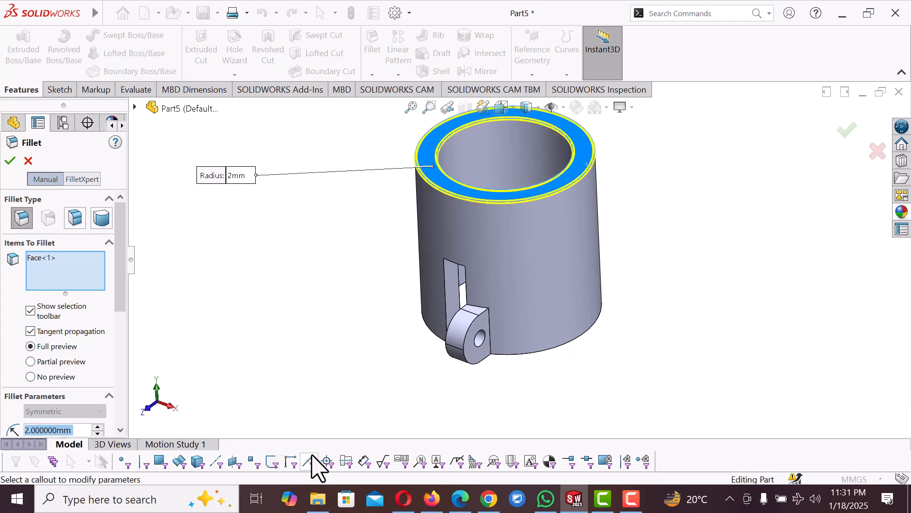
- Add the lug's side faces and the slot's side and upper faces to the 2 mm fillet and apply it
scroll(524, 353, "down", 4)
left_click(436, 347)
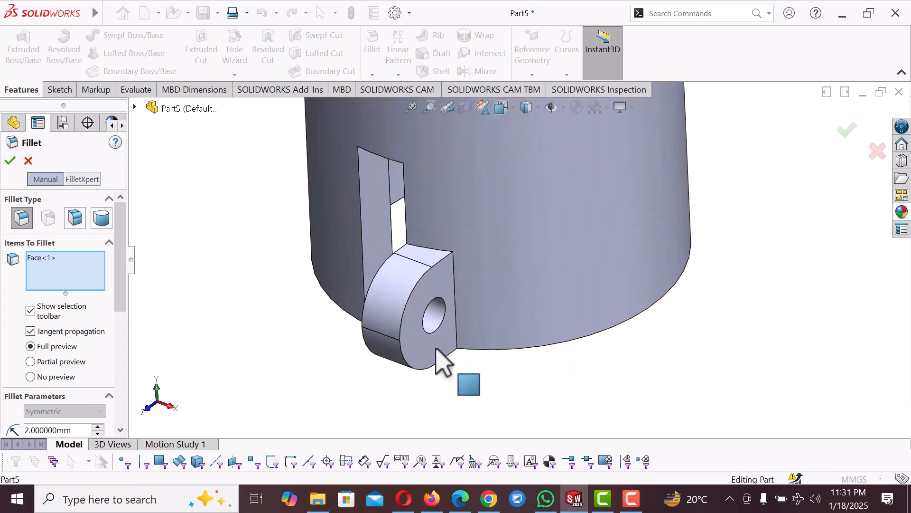
middle_click_drag(452, 346, 510, 338)
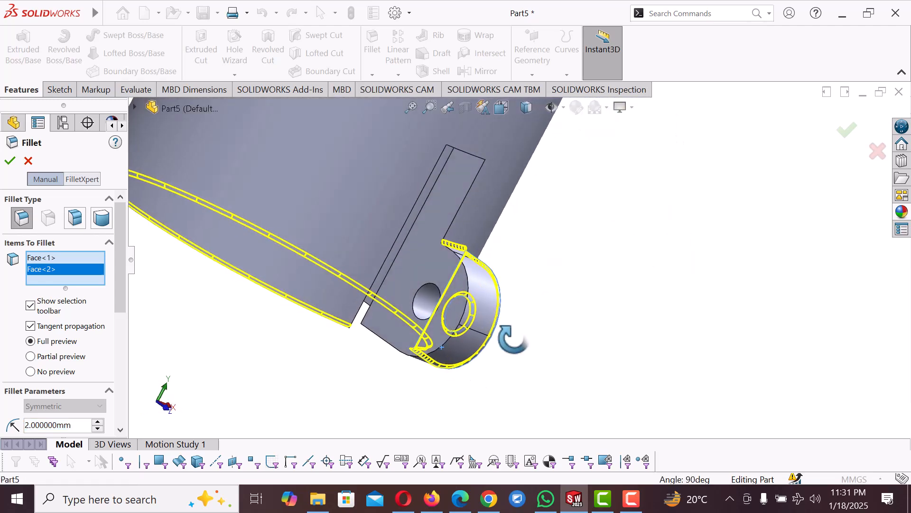
left_click(453, 281)
left_click(444, 286)
middle_click_drag(434, 285, 488, 92)
left_click(476, 208)
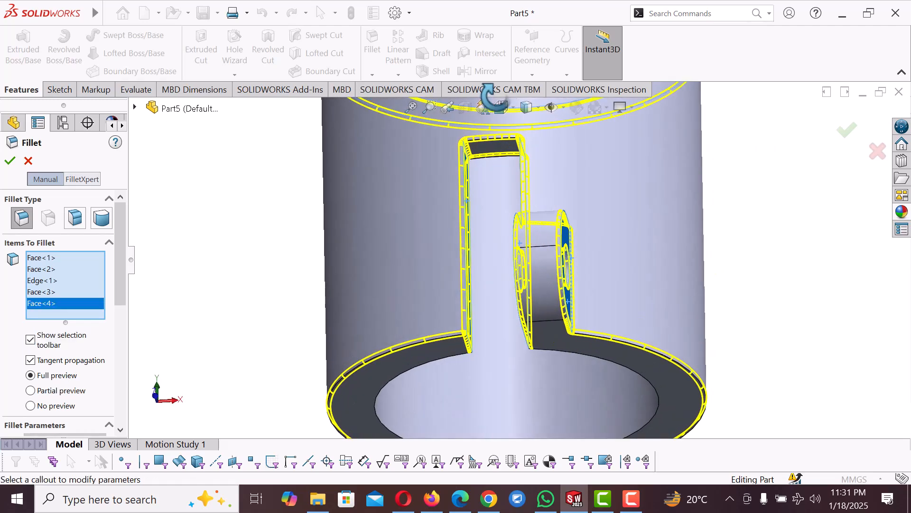
left_click(491, 151)
scroll(493, 188, "up", 5)
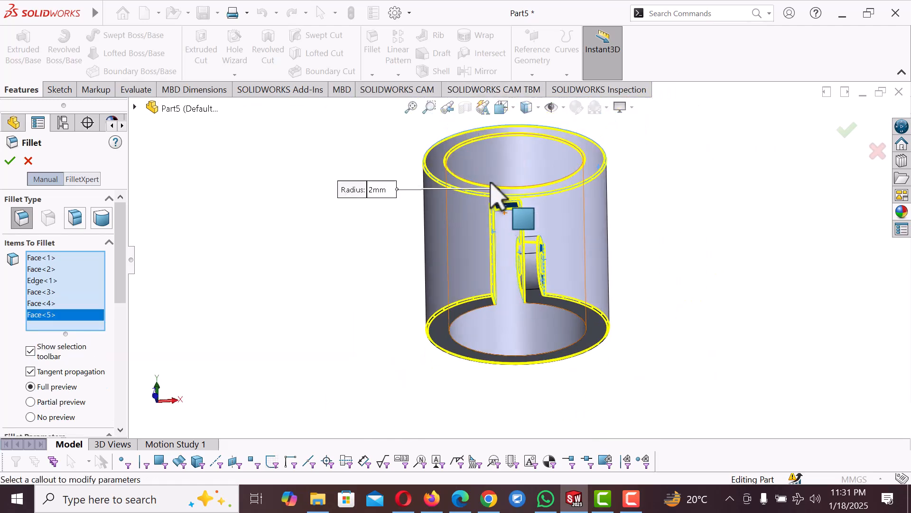
middle_click_drag(525, 305, 553, 365)
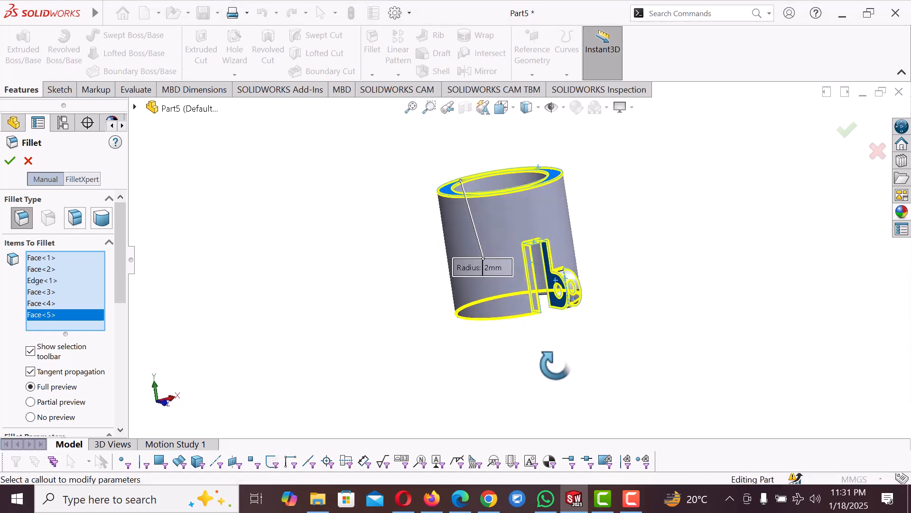
left_click(9, 161)
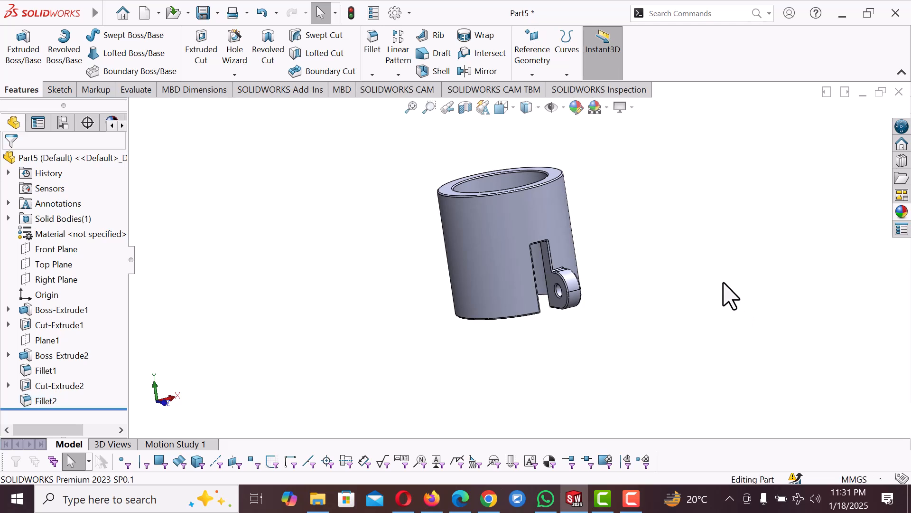
- Check the lug's rounded edges in isometric view and delete the 2 mm fillet feature
key("space")
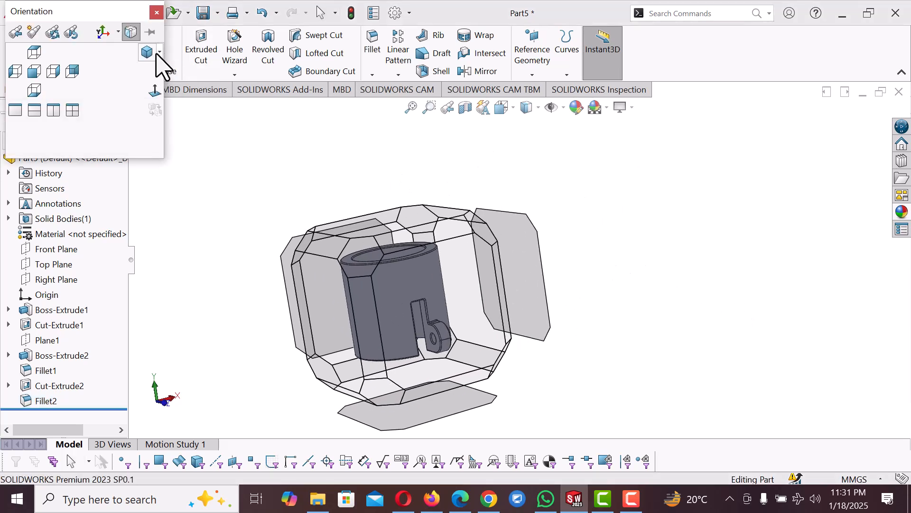
left_click(150, 51)
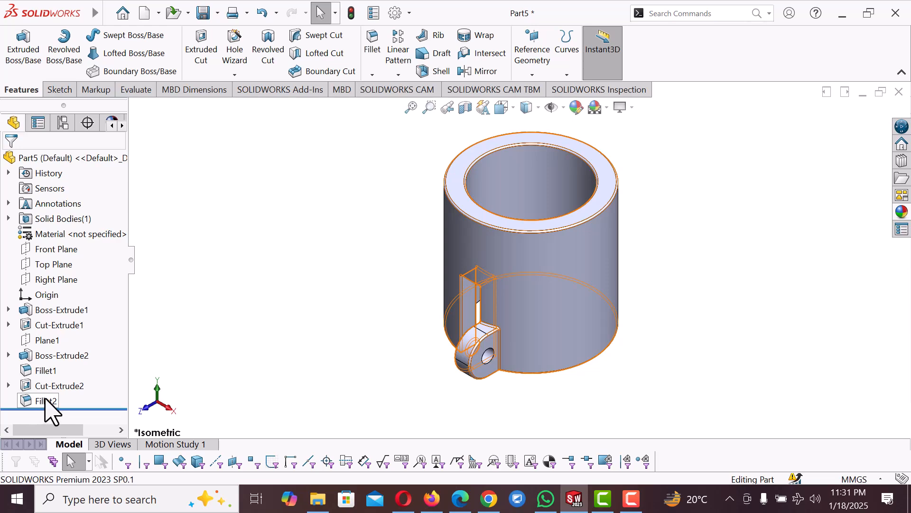
scroll(503, 350, "down", 6)
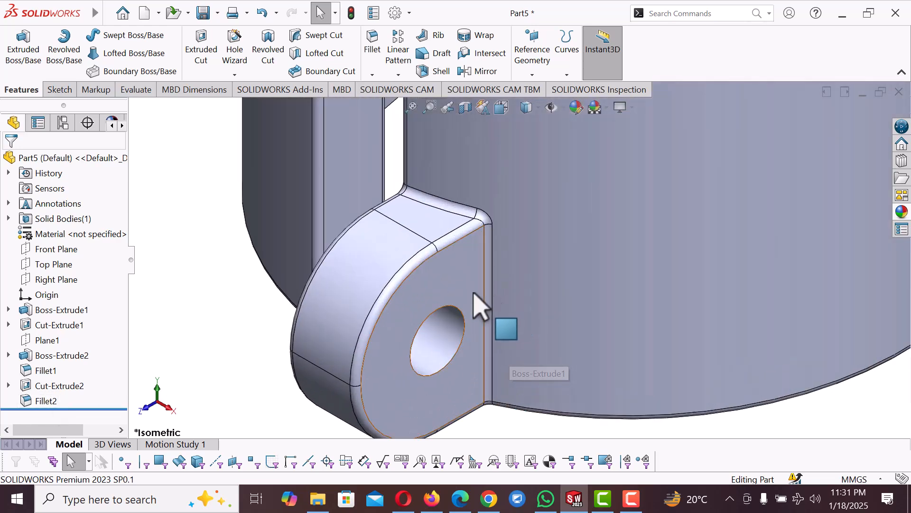
right_click(56, 401)
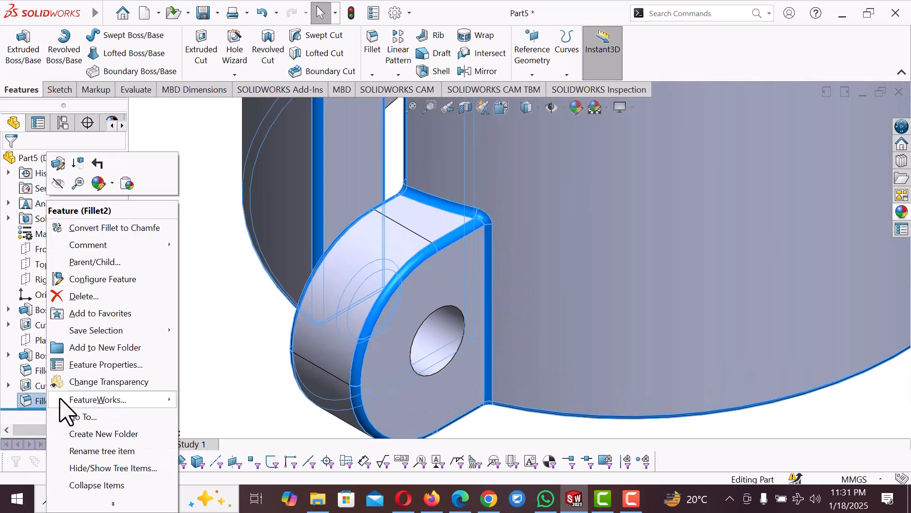
left_click(109, 301)
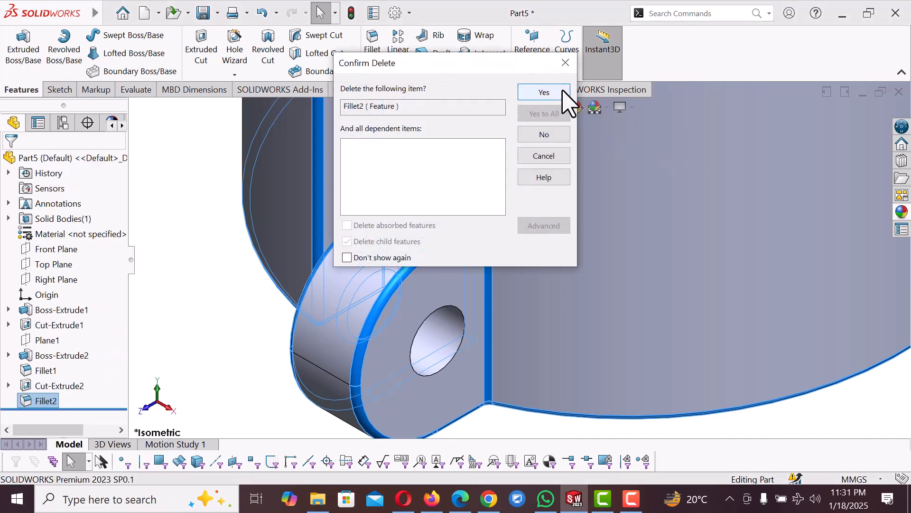
left_click(564, 92)
scroll(582, 237, "up", 8)
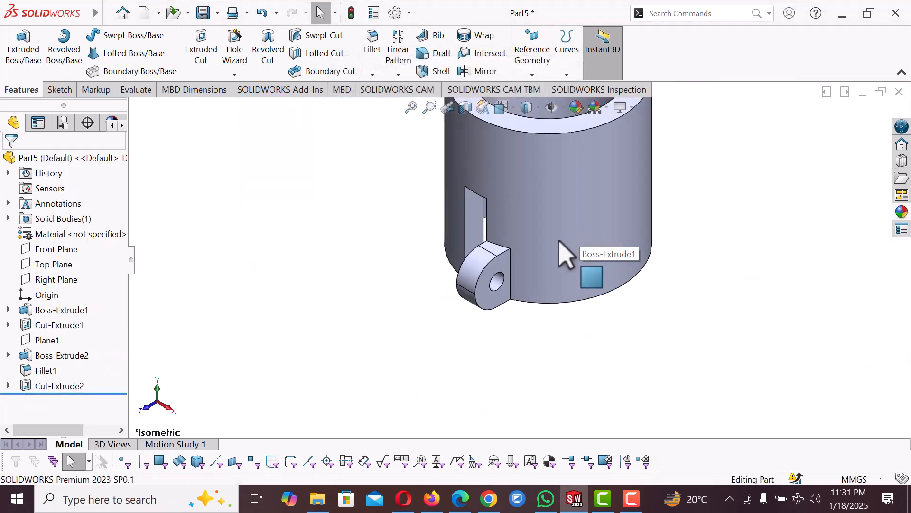
- Fillet the cylinder's upper ring face, its outer cylindrical face and both side walls of the slot with a 2 mm radius
scroll(608, 166, "up", 3)
scroll(589, 171, "down", 3)
left_click(588, 164)
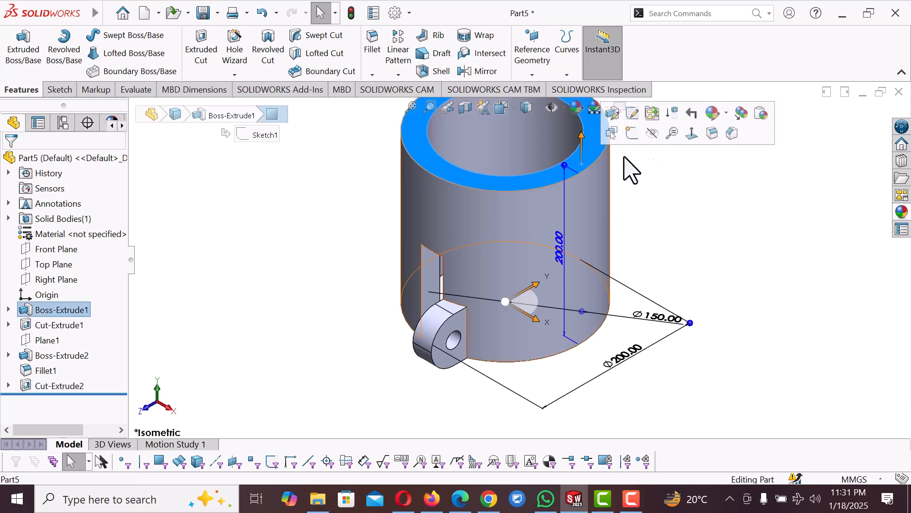
left_click(712, 135)
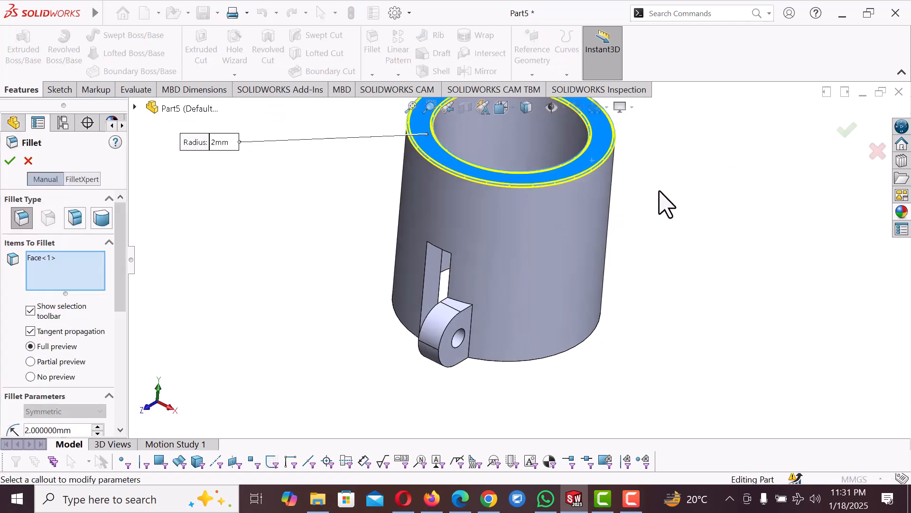
left_click(591, 255)
middle_click_drag(592, 263, 683, 213)
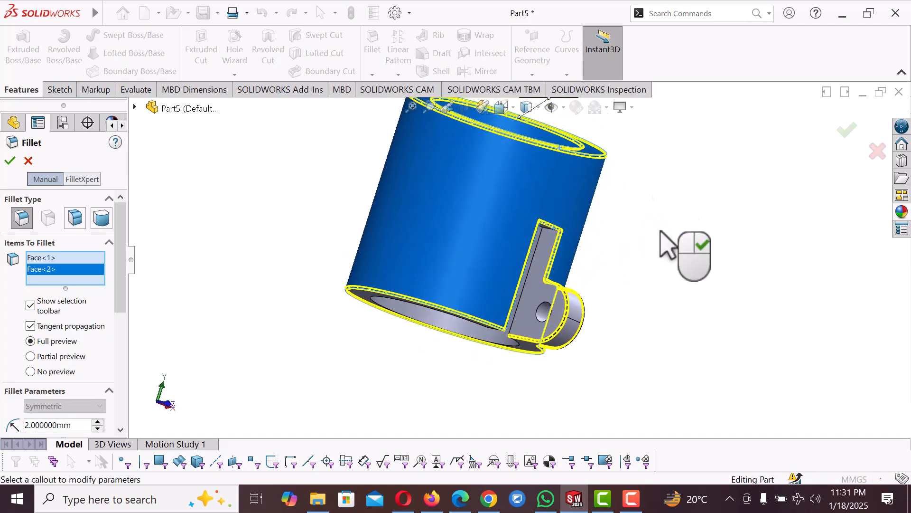
scroll(545, 285, "down", 3)
left_click(544, 289)
middle_click_drag(524, 279, 520, 245)
left_click(521, 259)
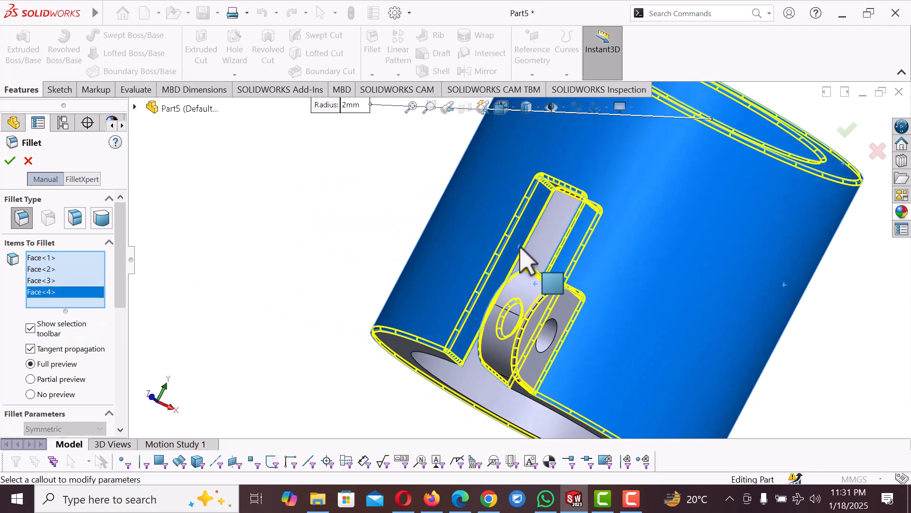
left_click(11, 162)
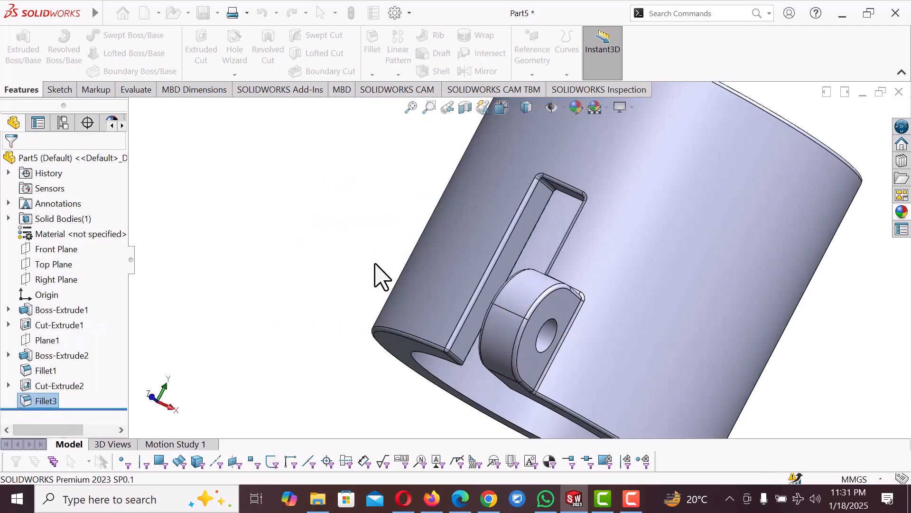
- Set the isometric view and examine the filleted edges of the slot and lug up close
scroll(382, 277, "up", 5)
middle_click_drag(387, 279, 365, 271)
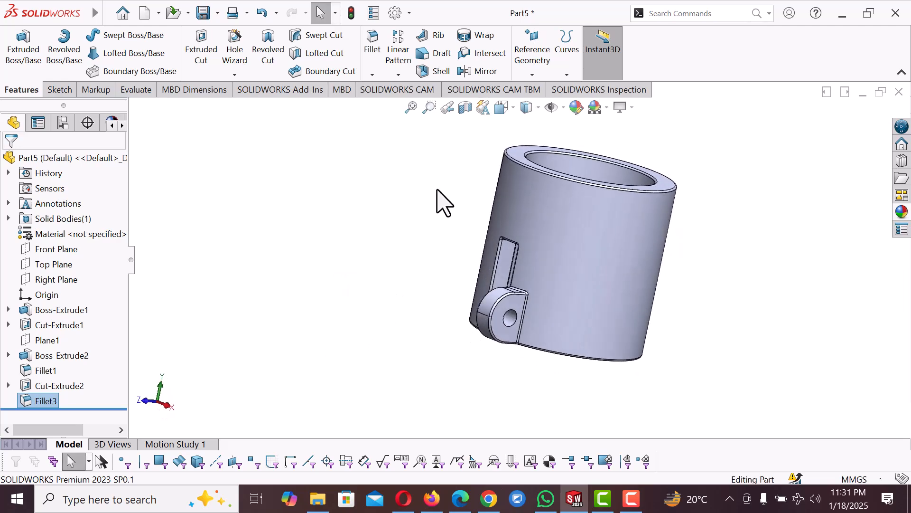
key("space")
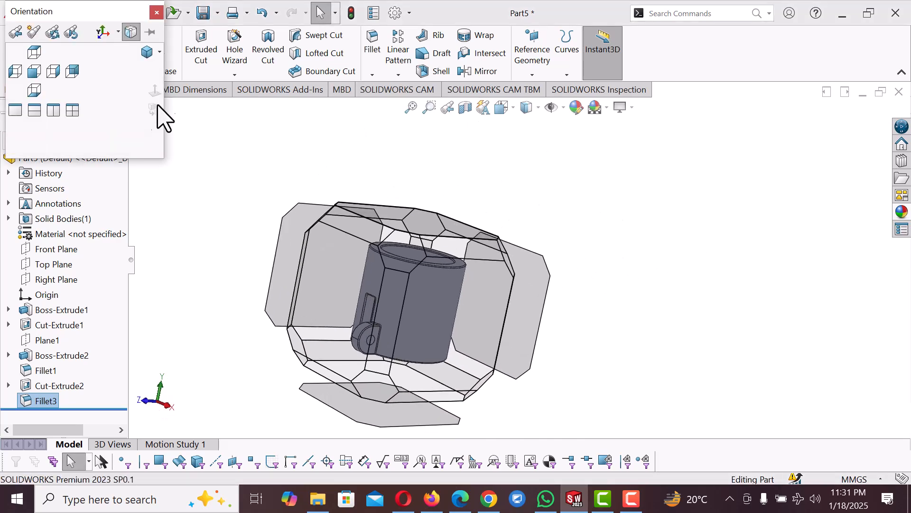
left_click(160, 51)
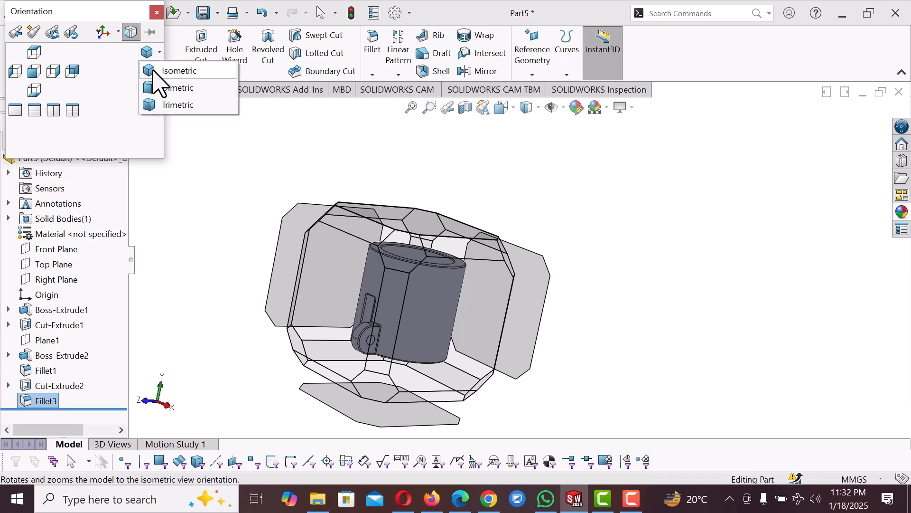
left_click(159, 71)
scroll(545, 372, "down", 5)
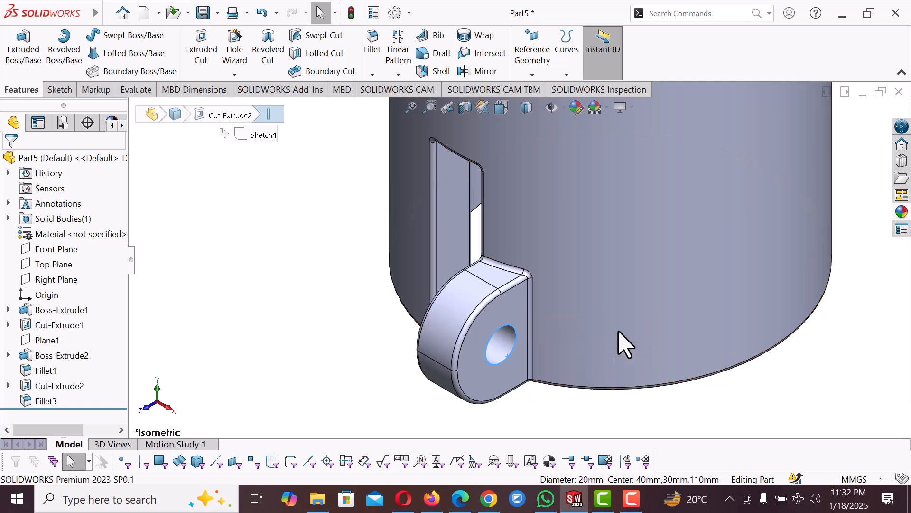
- Round the front circular edge of the lug's hole with a 2 mm fillet
key("Return")
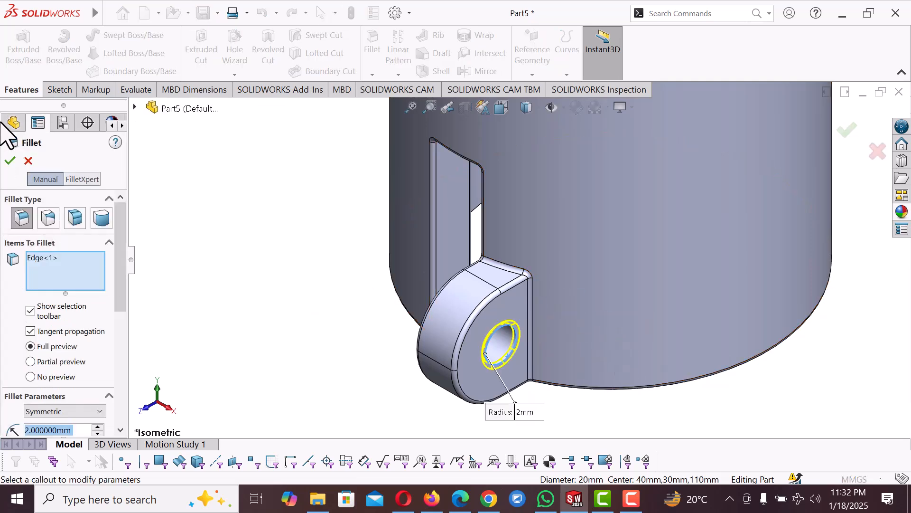
left_click(10, 161)
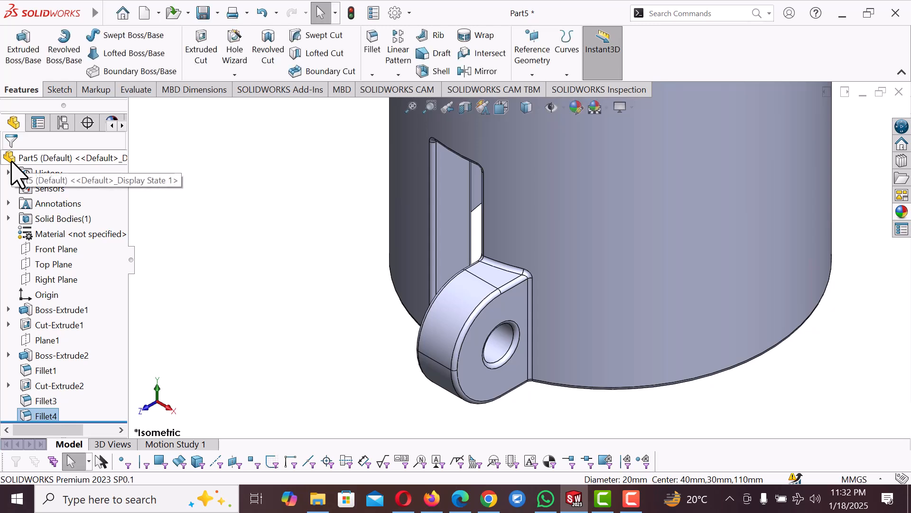
scroll(240, 318, "up", 4)
scroll(685, 246, "up", 4)
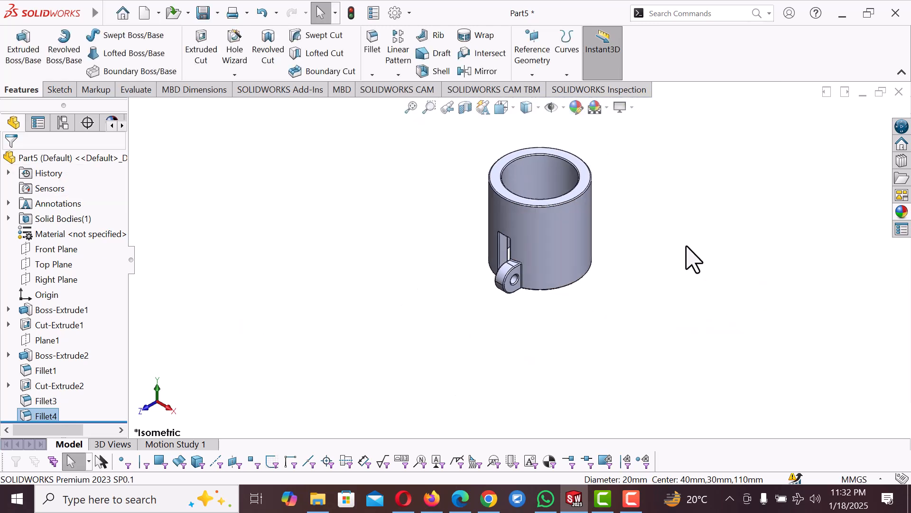
scroll(615, 185, "down", 2)
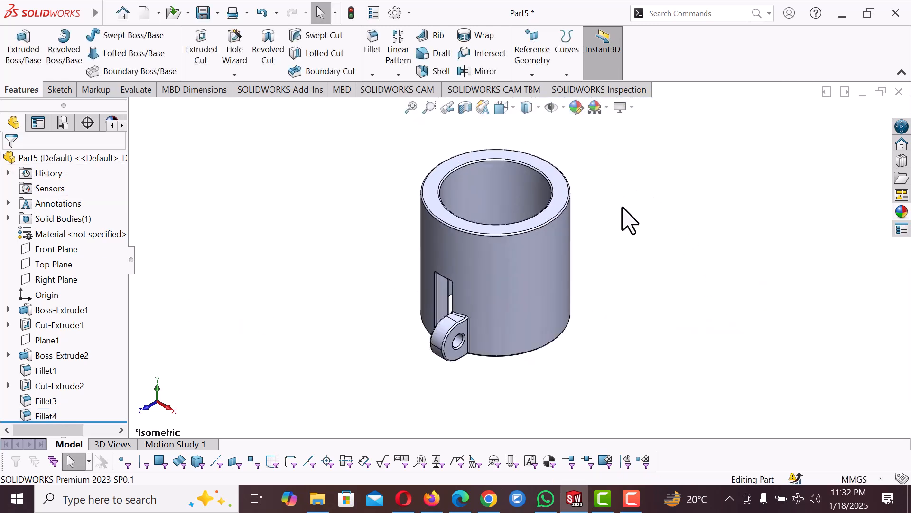
- Mirror the lug extrusion, its hole cut and the features Fillet1, Fillet3 and Fillet4 about the Right Plane
left_click(64, 280)
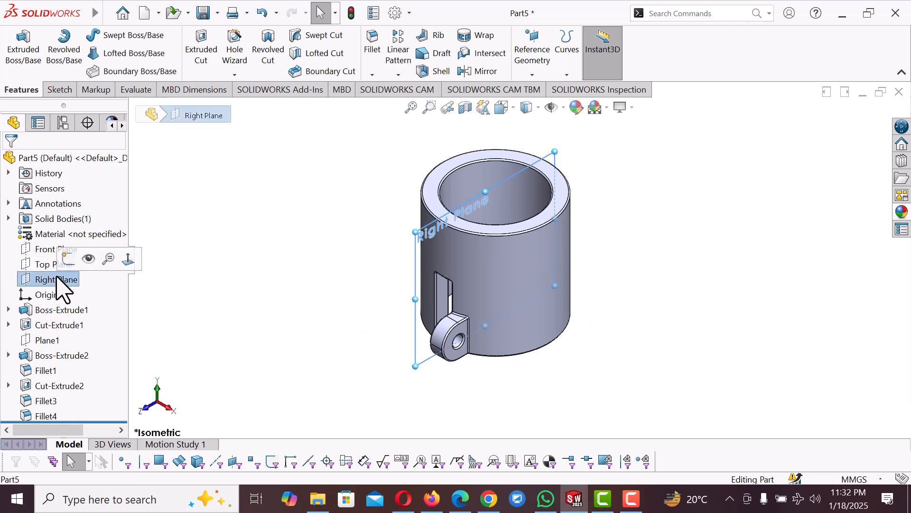
left_click(484, 71)
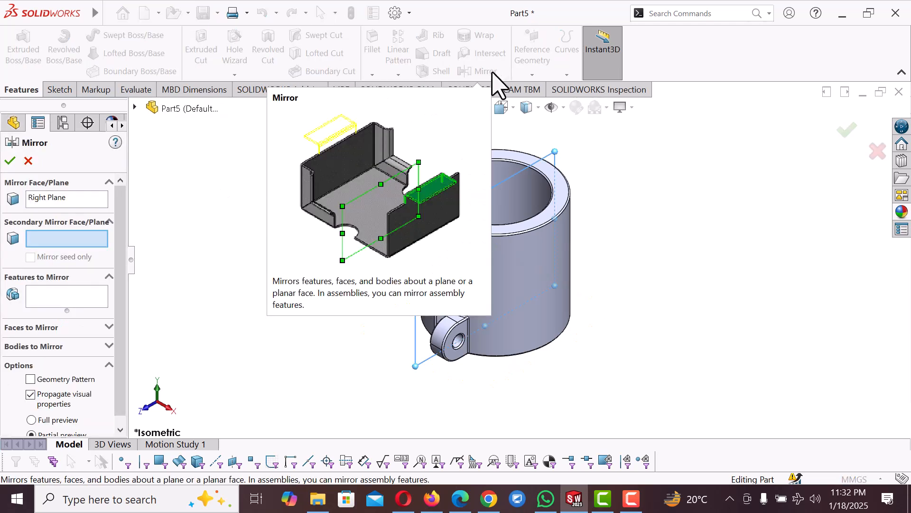
left_click(66, 301)
left_click(135, 108)
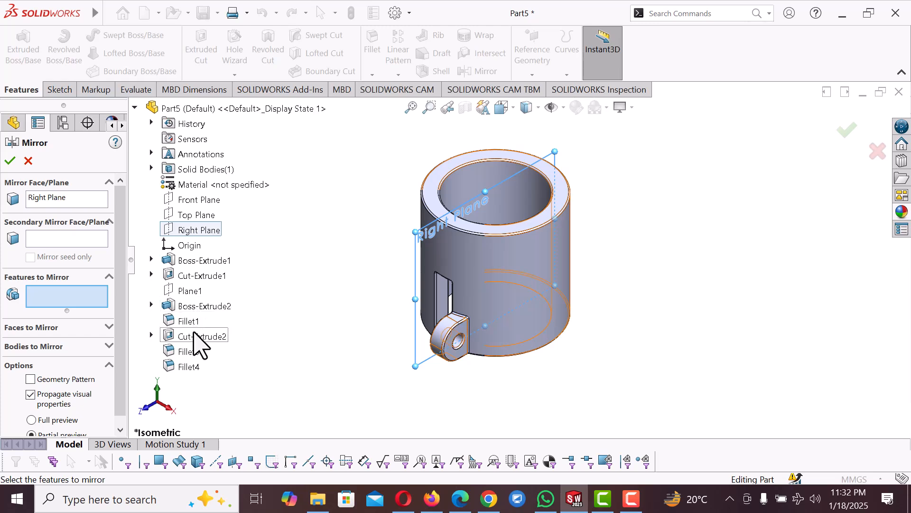
left_click(202, 306)
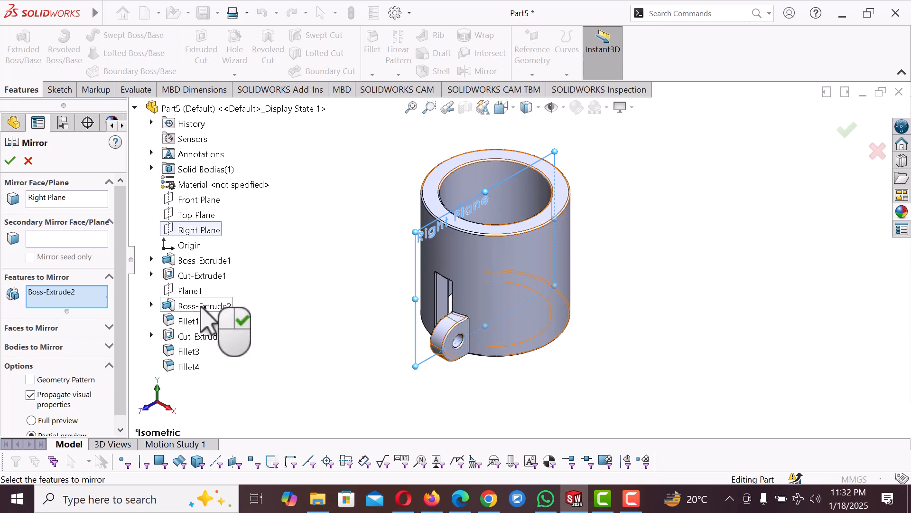
left_click(192, 322)
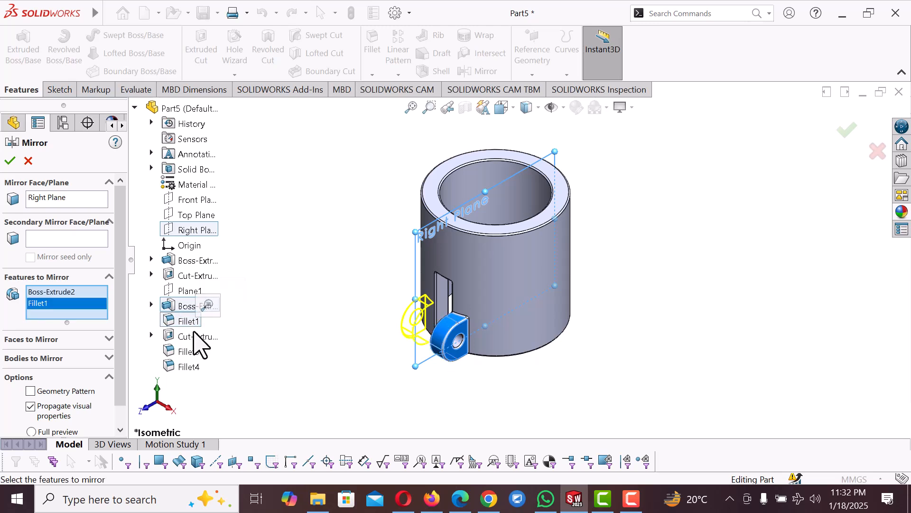
left_click(194, 337)
left_click(187, 352)
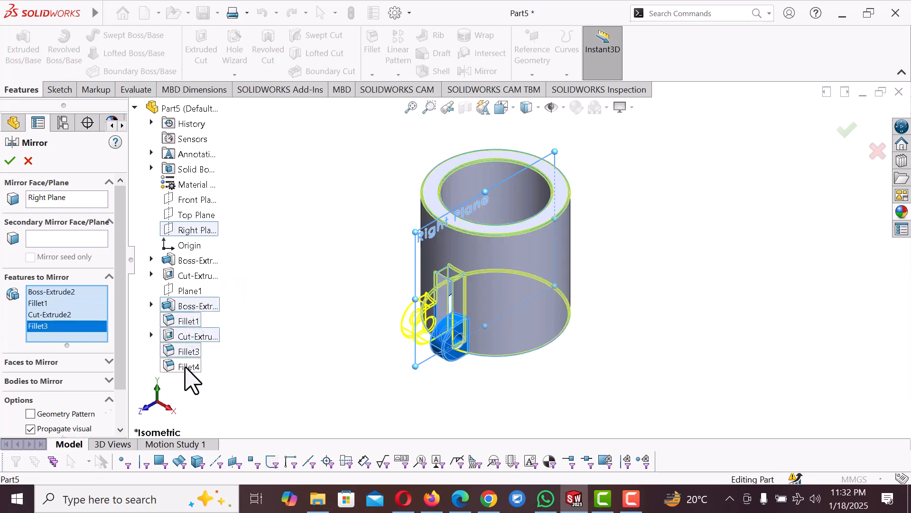
left_click(187, 366)
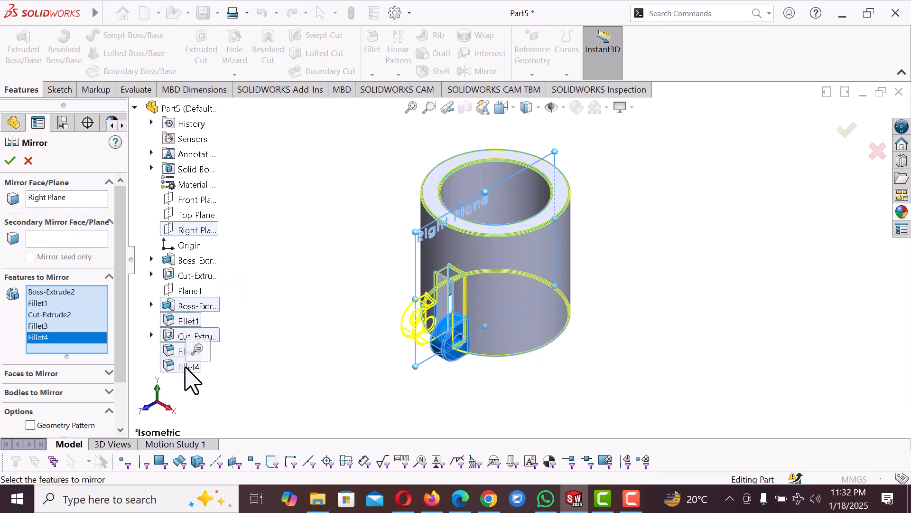
left_click(10, 160)
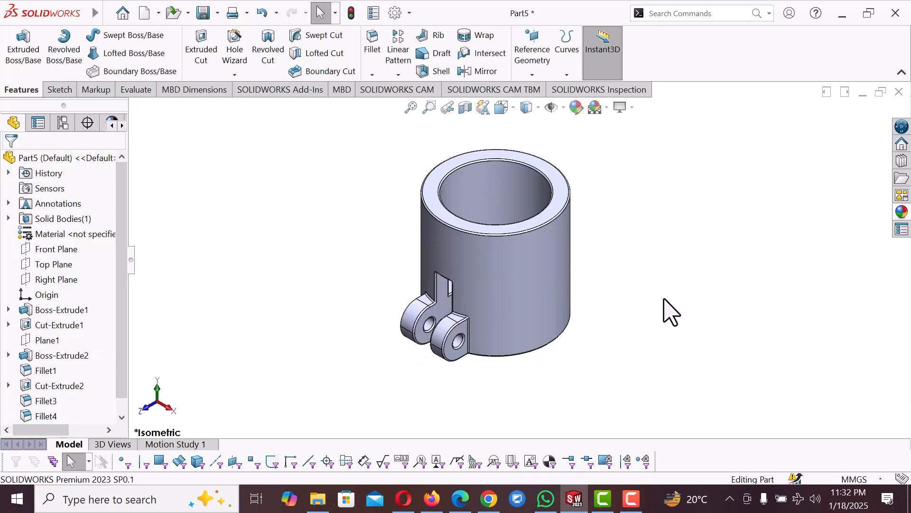
- Switch the display style to shaded without edges and examine the mirrored lugs
left_click(540, 109)
left_click(531, 143)
mouse_move(657, 236)
middle_mouse_down()
mouse_move(681, 238)
mouse_move(700, 258)
mouse_move(620, 190)
mouse_move(669, 235)
middle_mouse_up()
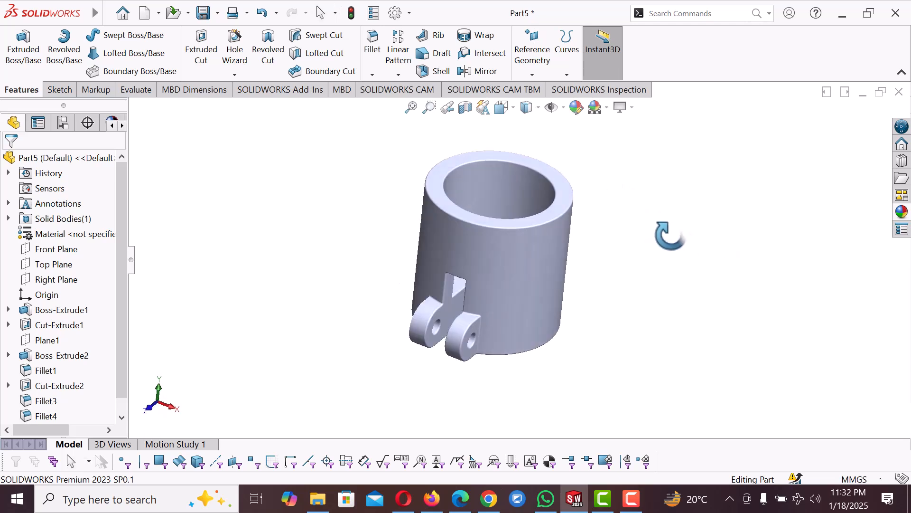
- Start a sketch on the Front Plane and draw a rectangle about 33 mm high across the cylinder's full width above the slot
left_click(55, 249)
left_click(74, 234)
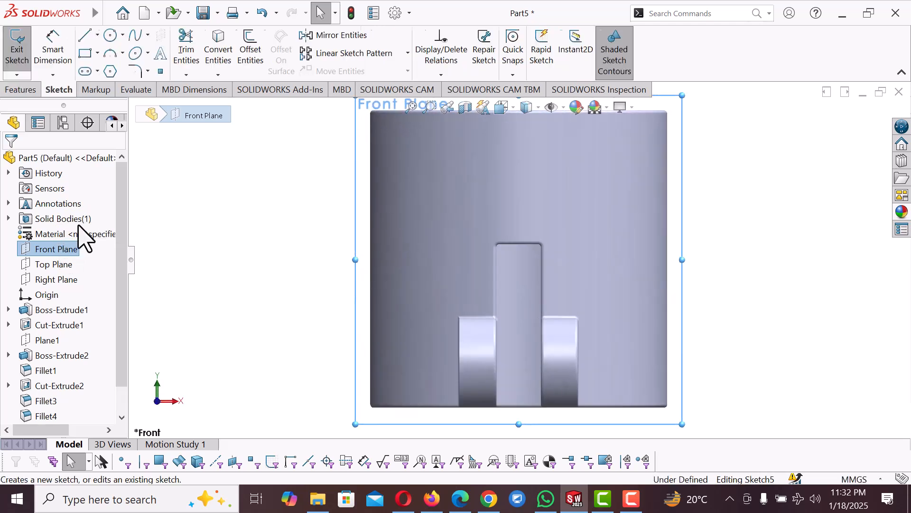
left_click(85, 54)
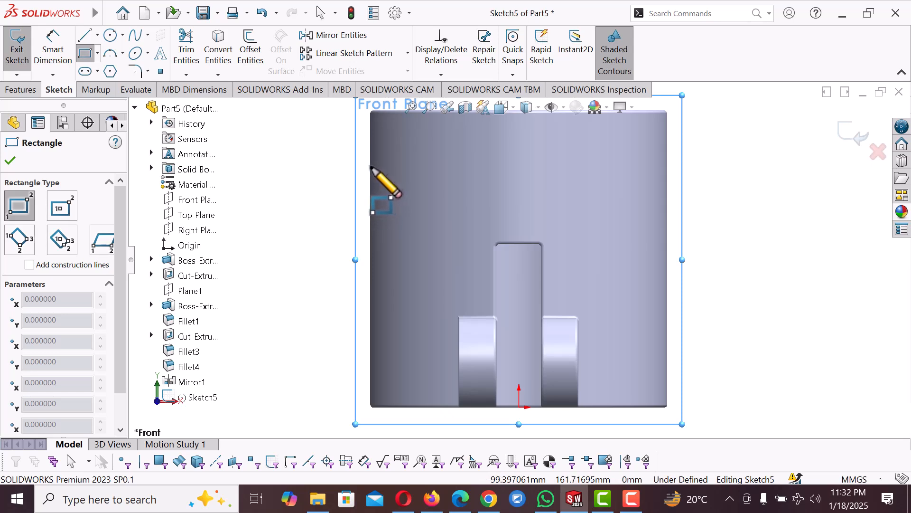
left_click(371, 167)
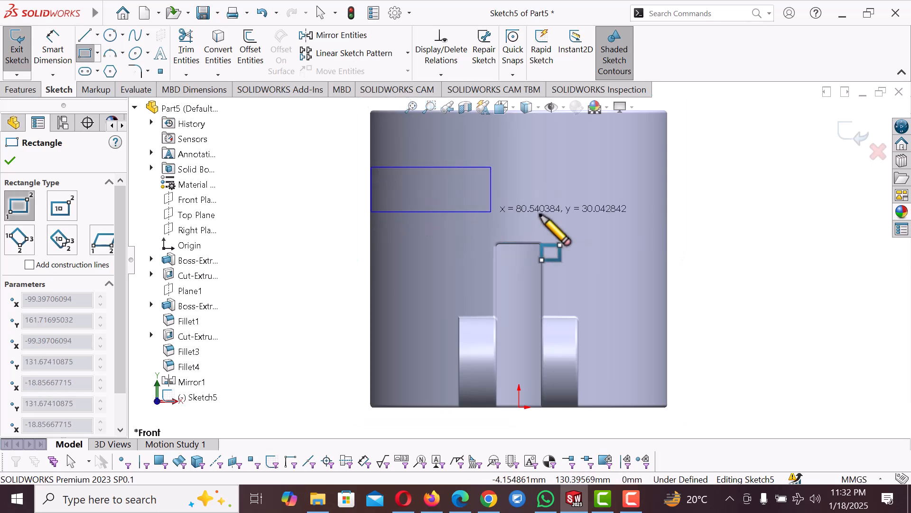
left_click(669, 216)
right_click(677, 223)
left_click(702, 233)
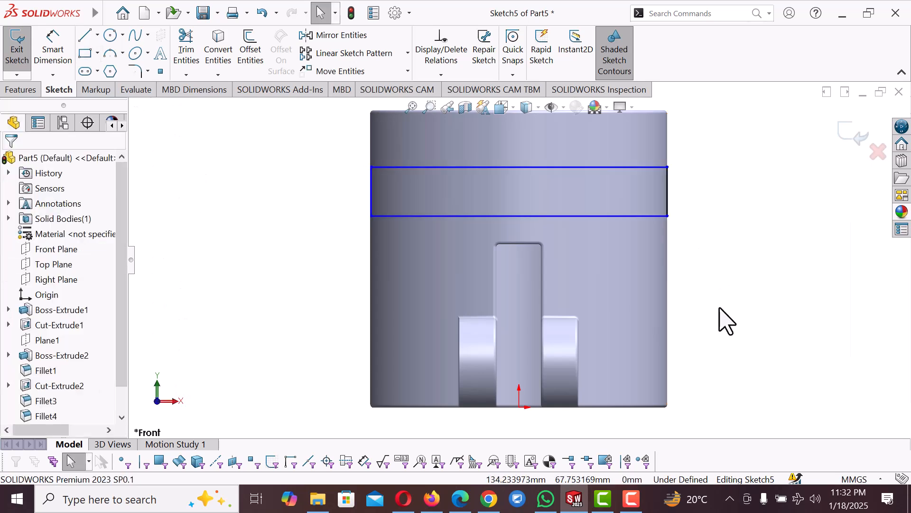
- Dimension the rectangle's height at 20 mm
right_click_drag(719, 309, 722, 213)
left_click(669, 206)
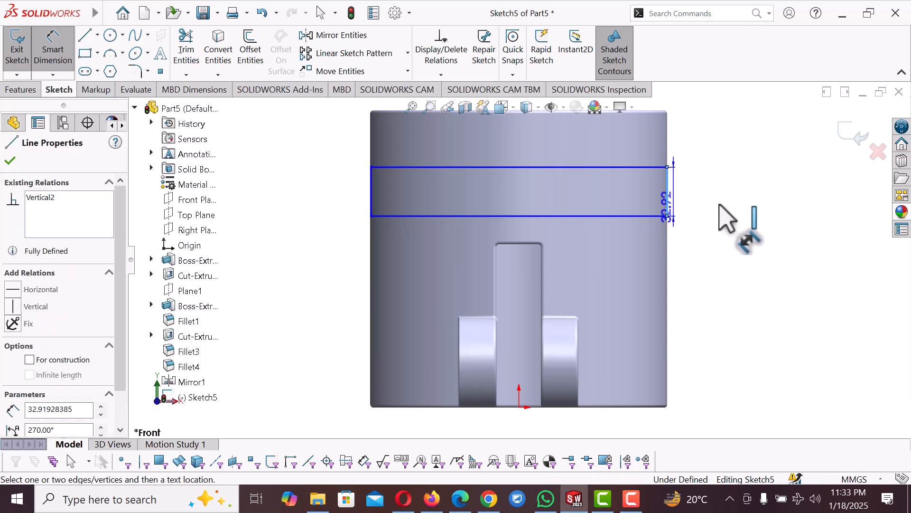
left_click(719, 207)
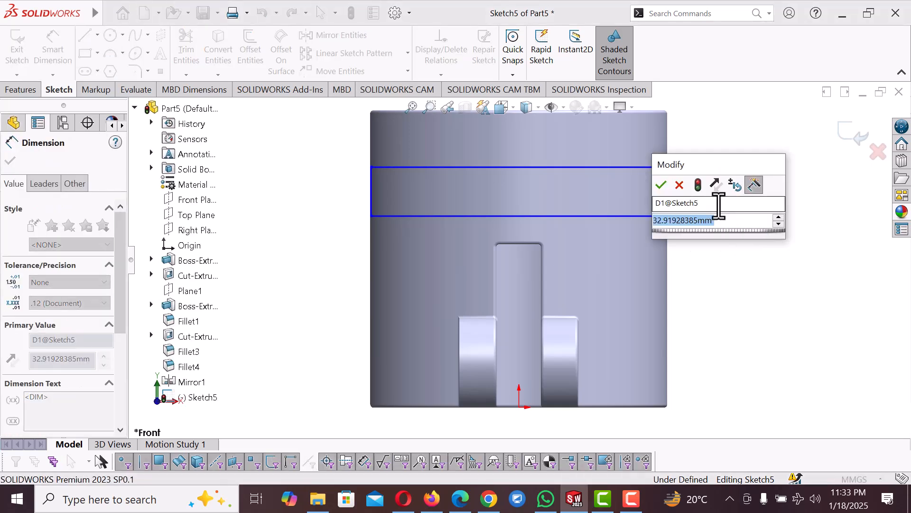
type("20")
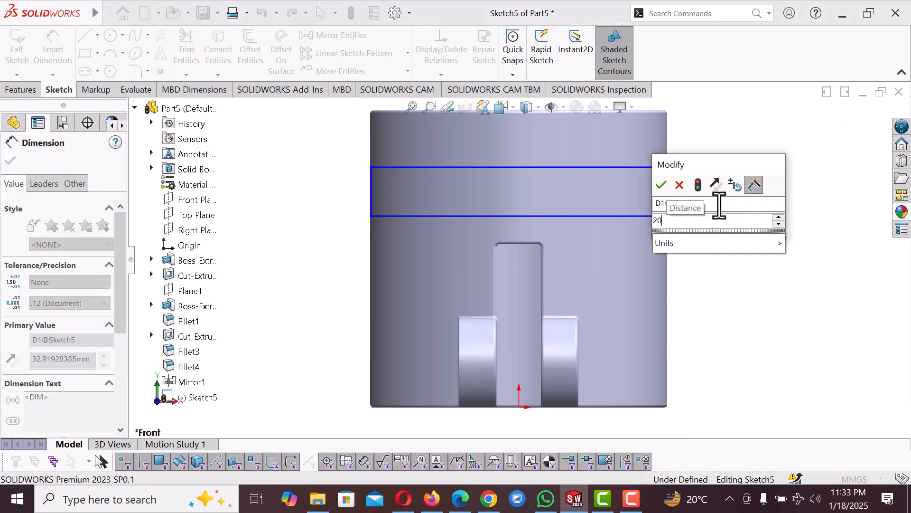
key("Return")
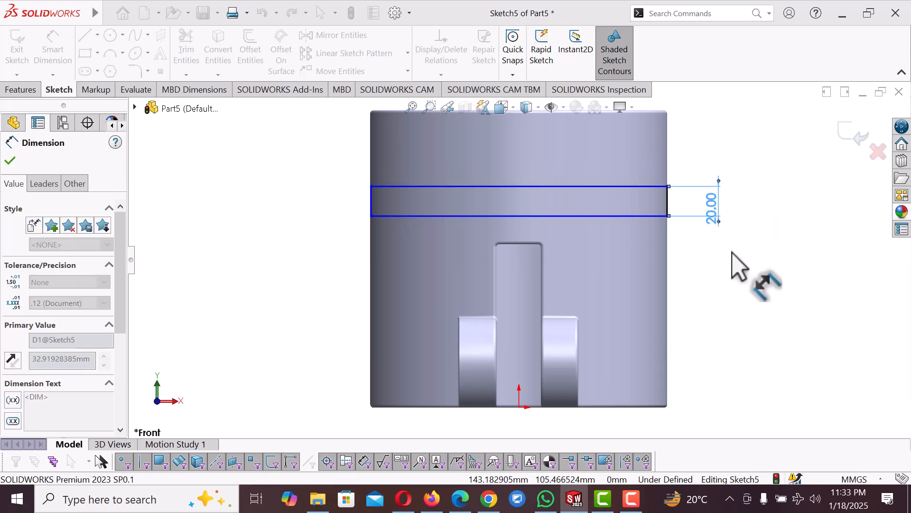
- Set the rectangle's height dimension to 30 mm
left_click(714, 208)
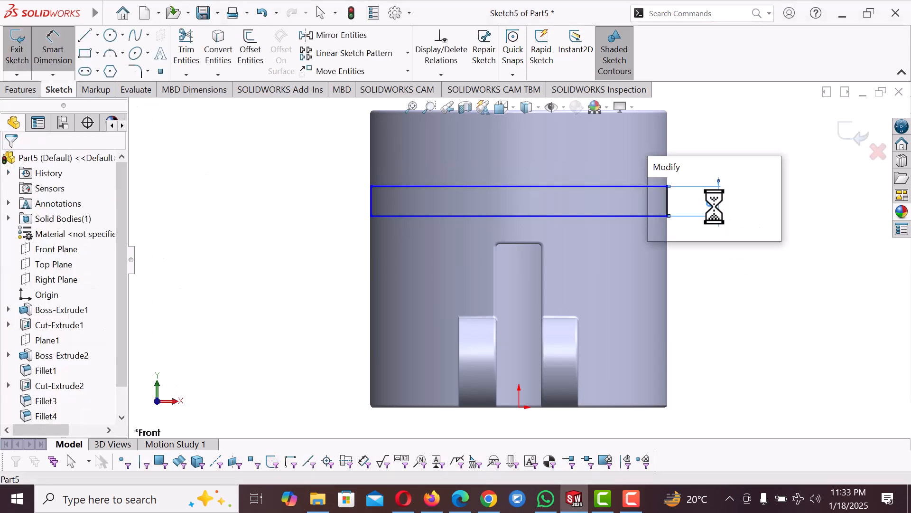
type("3")
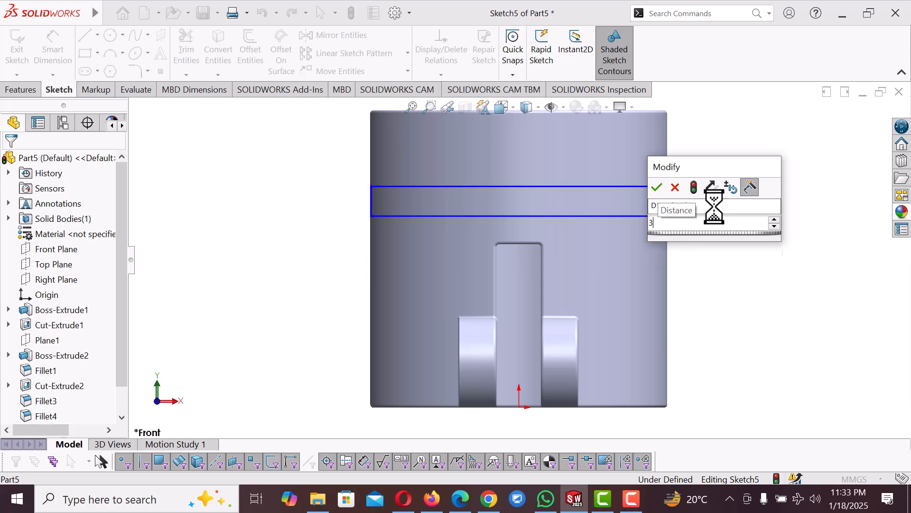
type("0")
key("Return")
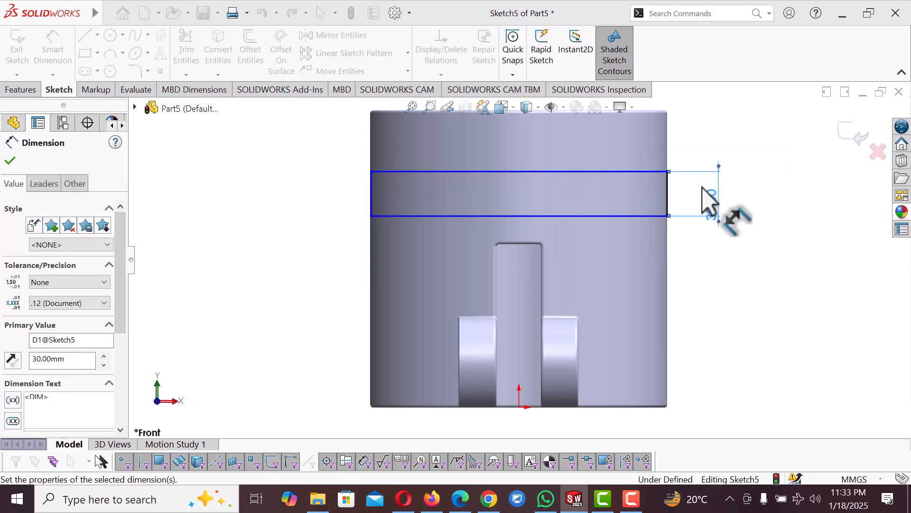
- Dimension the rectangle's upper corner 30 mm below the cylinder's top edge and leave the dimension tool
left_click(668, 172)
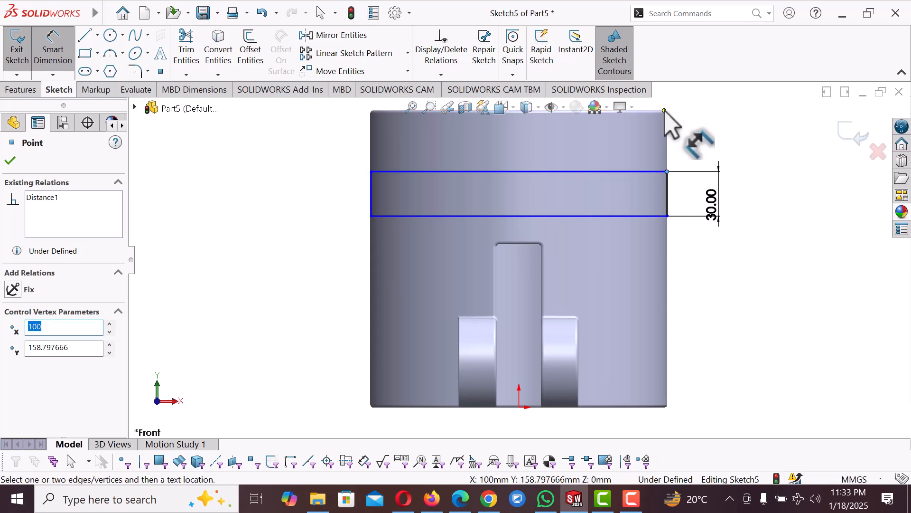
left_click(664, 111)
left_click(703, 137)
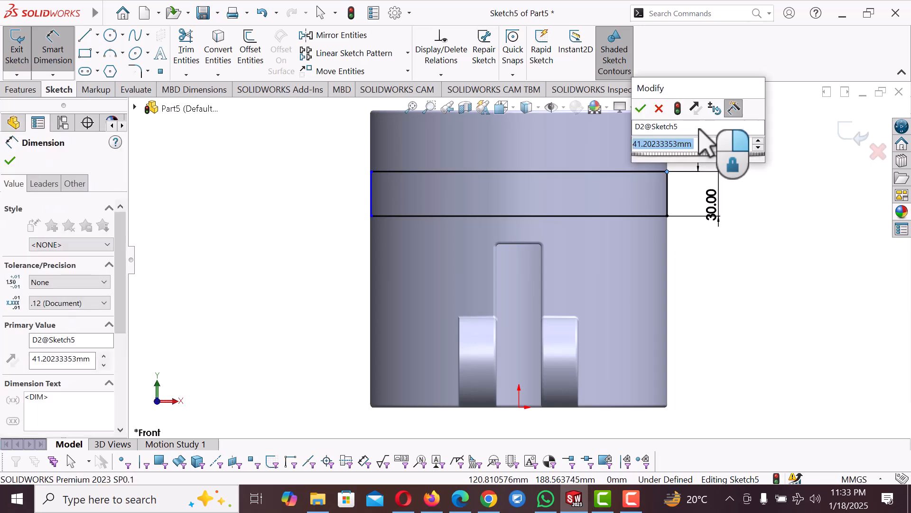
type("60")
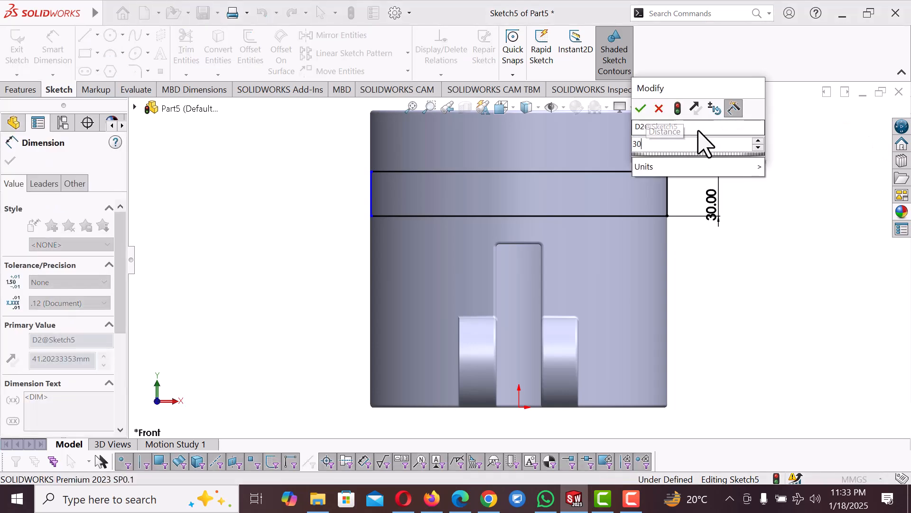
key("Return")
key("Escape")
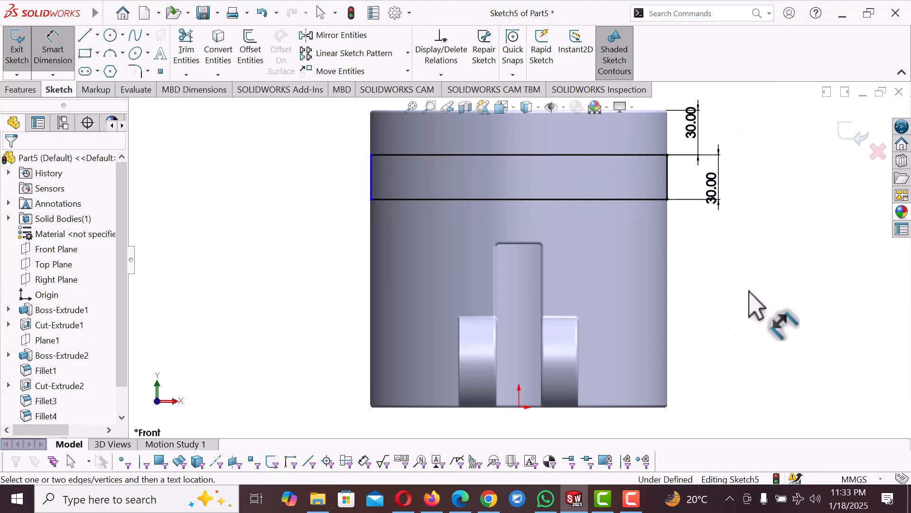
right_click(239, 163)
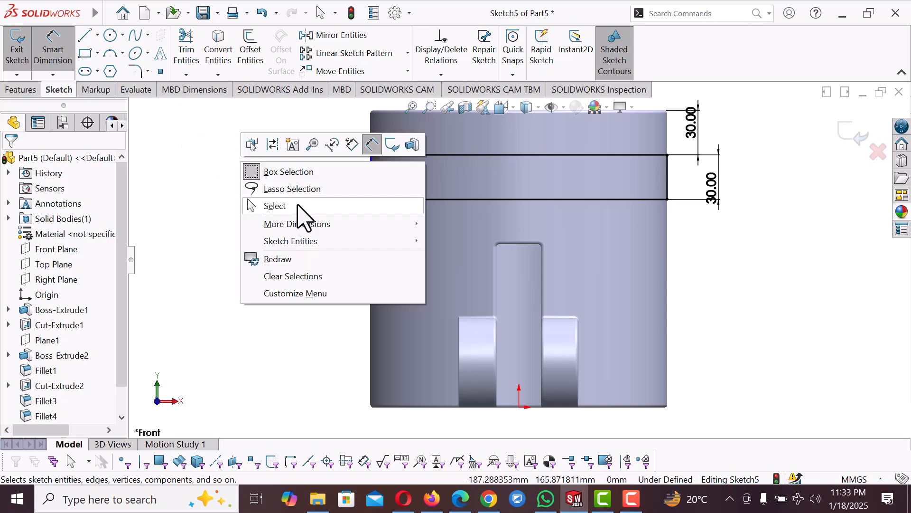
left_click(298, 205)
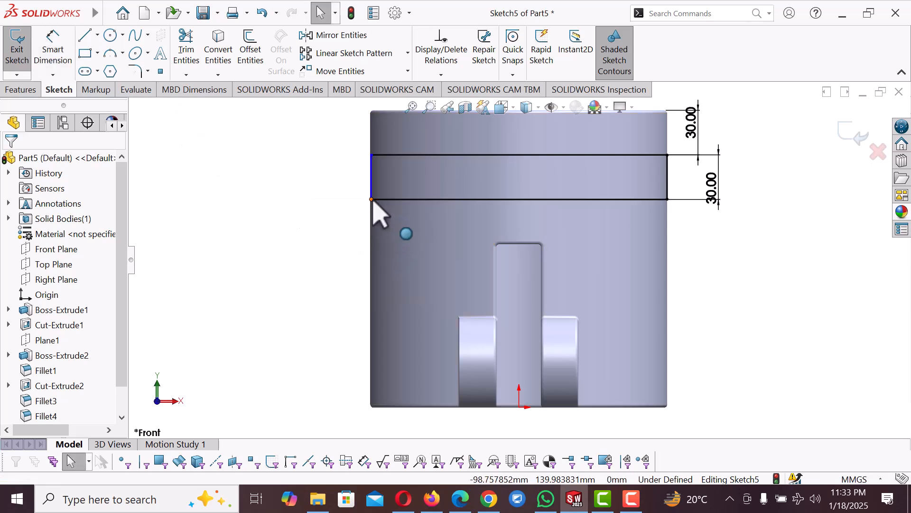
- Pull the rectangle's free lower corner outside the cylinder and align it with the cylinder's lower silhouette vertex using a Vertical relation
left_click_drag(372, 199, 296, 199)
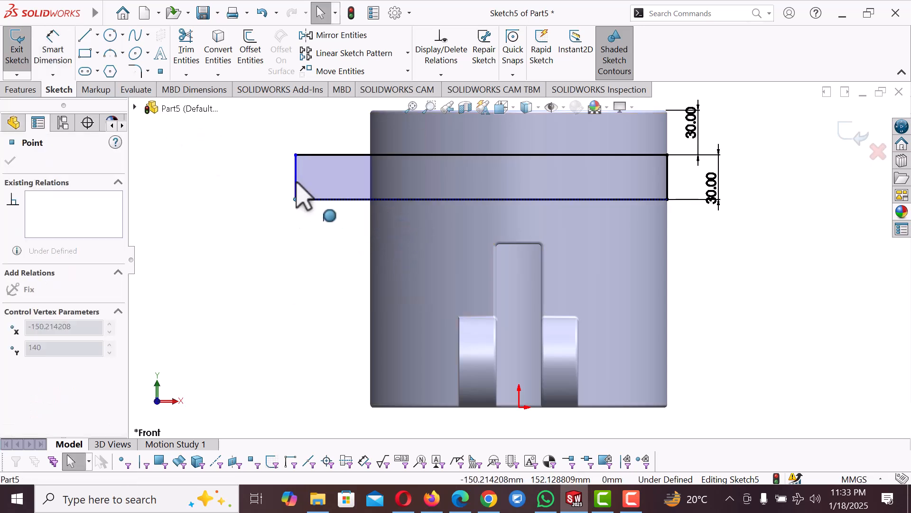
left_click(371, 405, "ctrl")
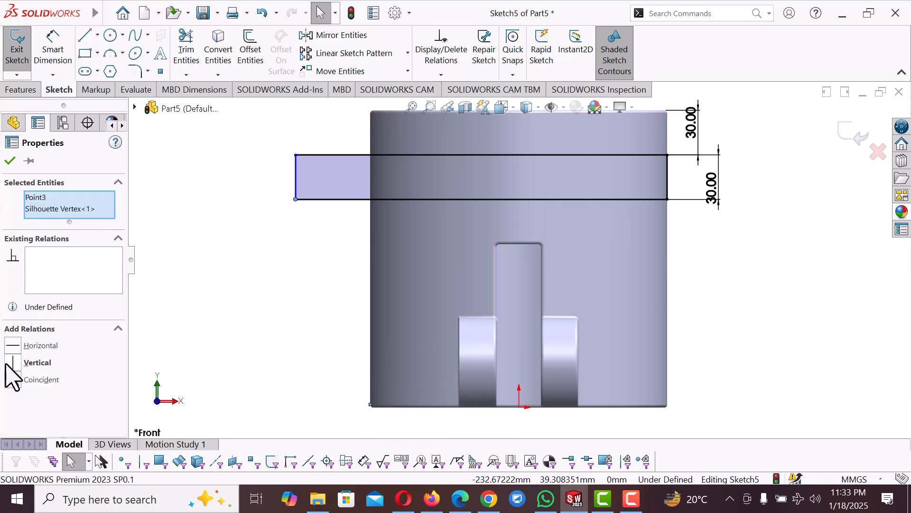
left_click(13, 363)
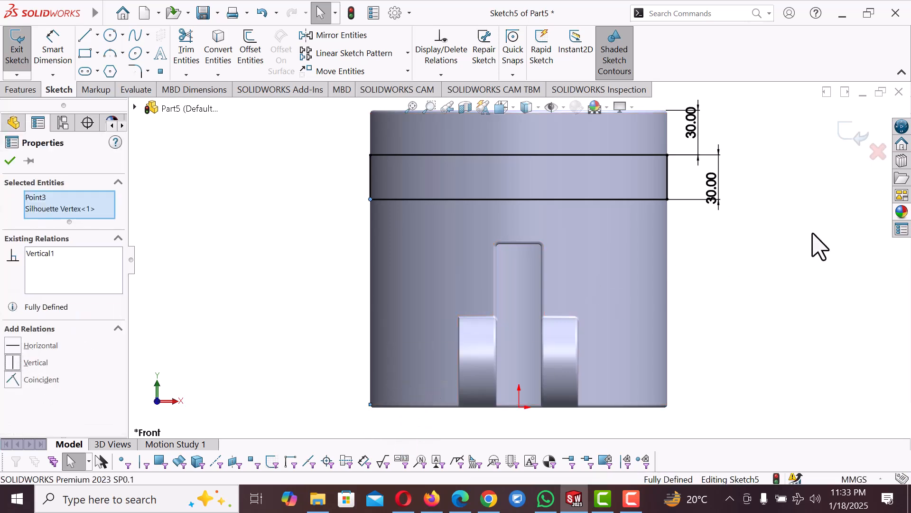
key("Escape")
key("space")
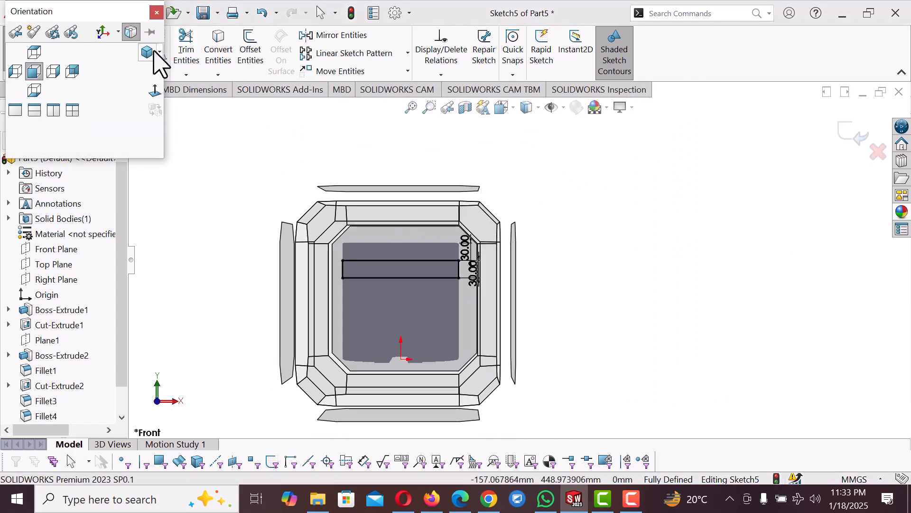
left_click(156, 53)
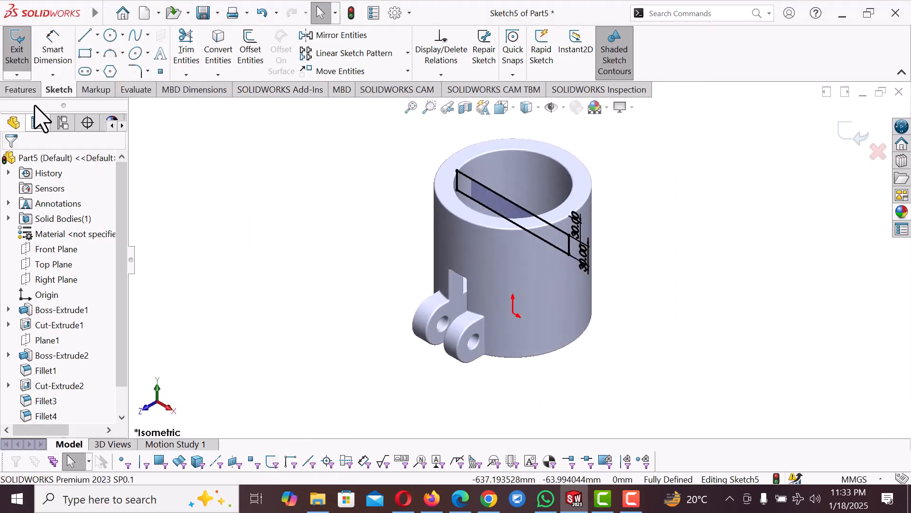
- Cut-extrude the band rectangle Through All in the reversed direction, towards the lug side of the cylinder
left_click(27, 91)
left_click(201, 47)
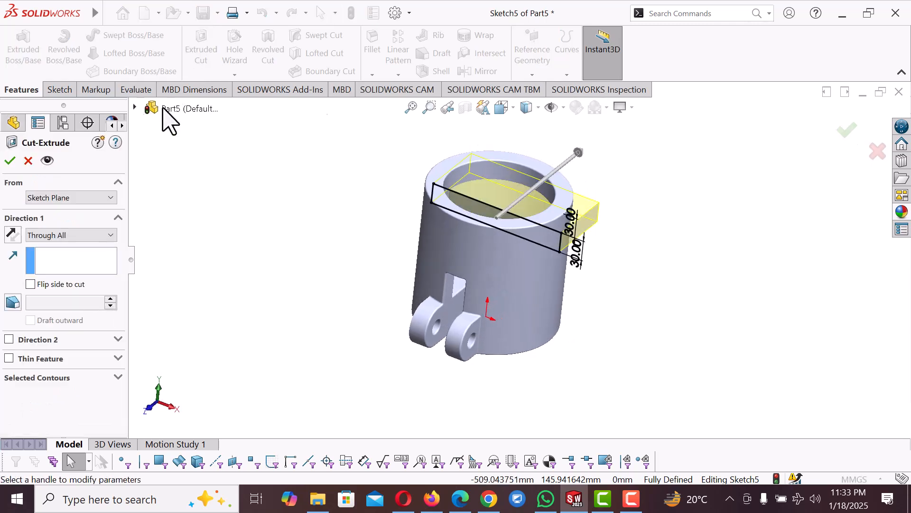
left_click(12, 234)
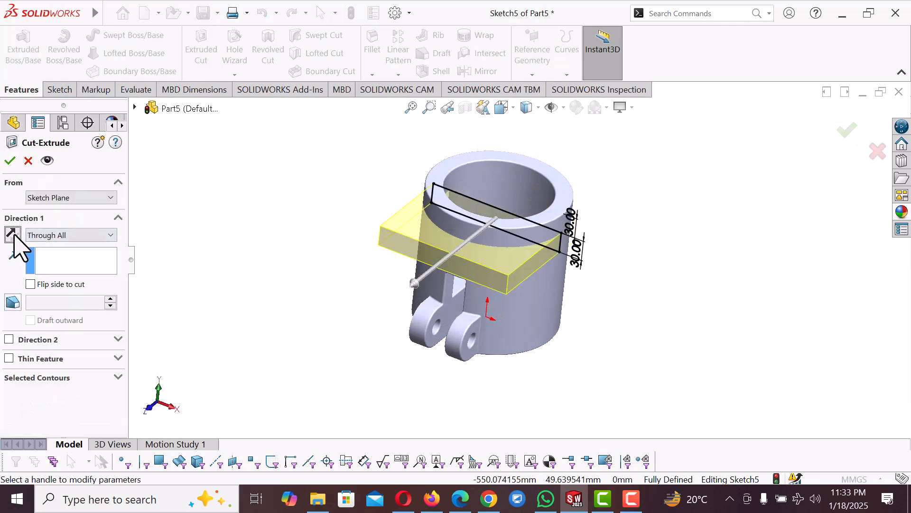
left_click(10, 163)
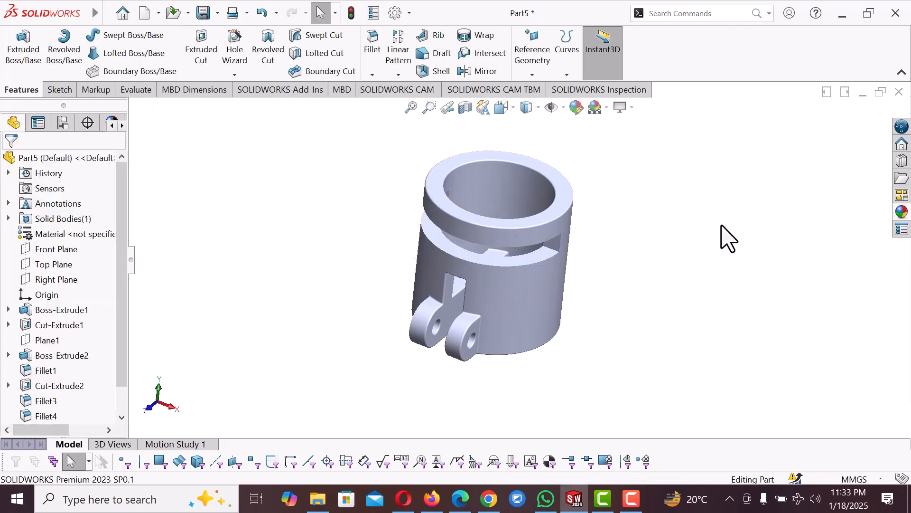
- Fillet the lower and upper faces of the band cut with a 2 mm radius
key("space")
left_click(149, 58)
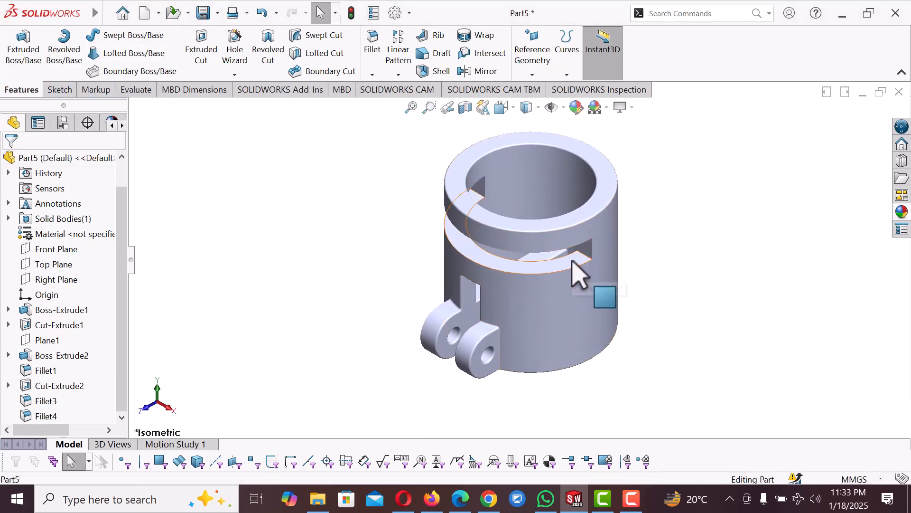
left_click(576, 273)
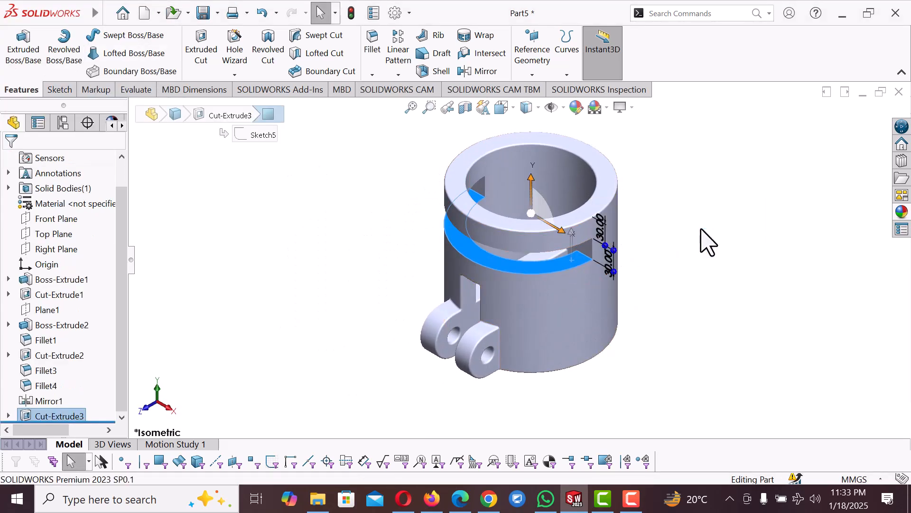
key("f")
middle_click_drag(687, 252, 605, 185)
scroll(605, 185, "down", 4)
left_click(536, 201)
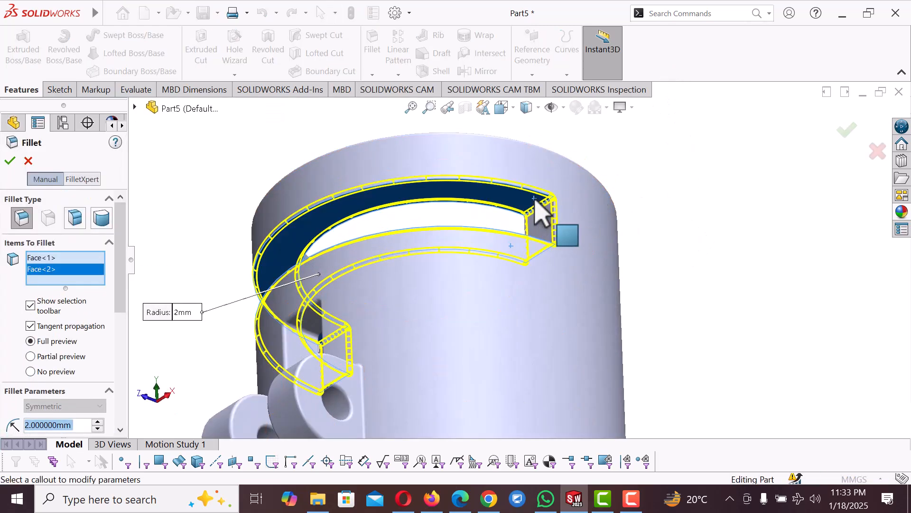
left_click(11, 165)
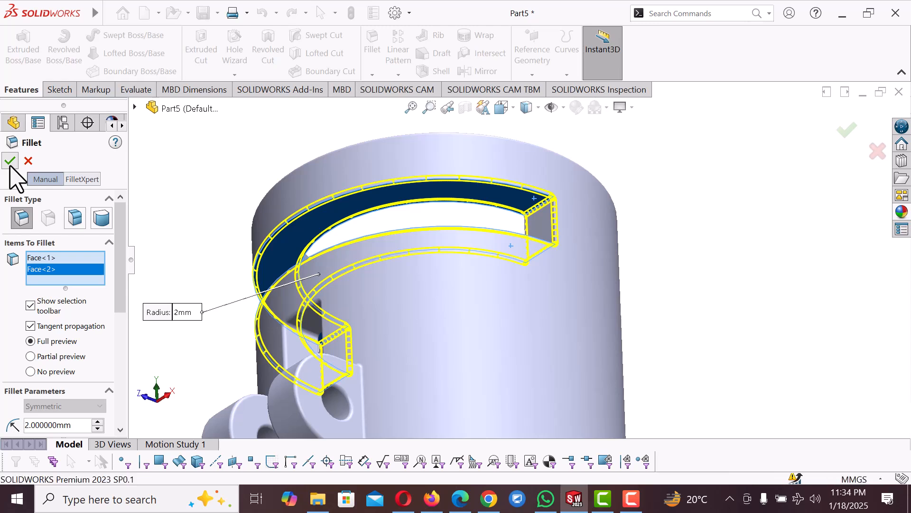
- Roll the feature history back to Fillet1 and step it forward to just after Mirror1, examining the lug geometry from several angles
scroll(492, 222, "up", 5)
middle_click_drag(571, 235, 617, 82)
middle_click_drag(525, 200, 434, 338)
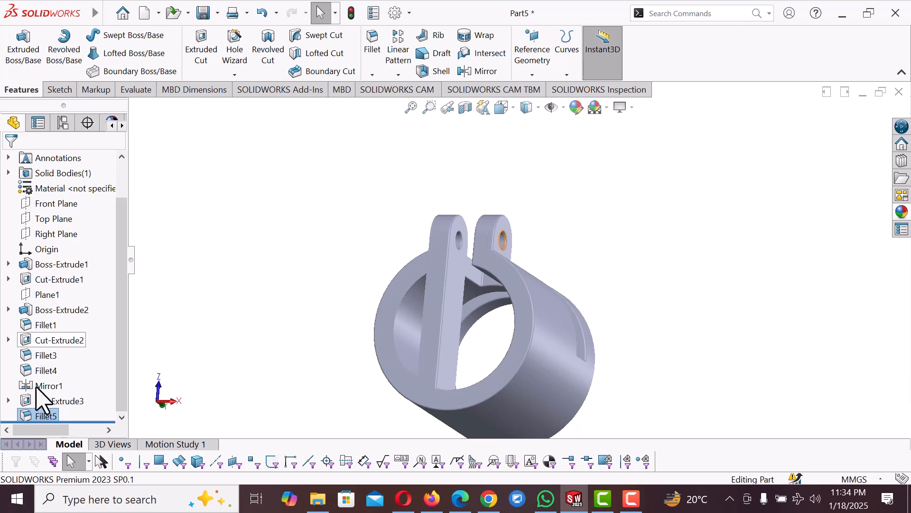
mouse_move(98, 420)
left_mouse_down()
mouse_move(98, 362)
mouse_move(112, 319)
mouse_move(108, 337)
left_mouse_up()
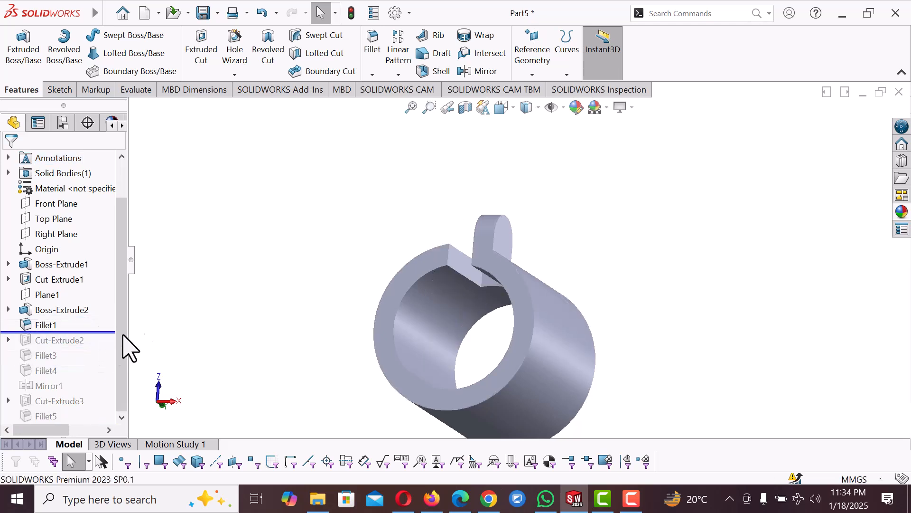
middle_click_drag(401, 311, 526, 422)
mouse_move(97, 331)
left_mouse_down()
mouse_move(102, 326)
mouse_move(107, 342)
mouse_move(91, 376)
left_mouse_up()
middle_click_drag(562, 378, 433, 403)
left_click_drag(95, 377, 88, 393)
middle_click_drag(408, 366, 437, 260)
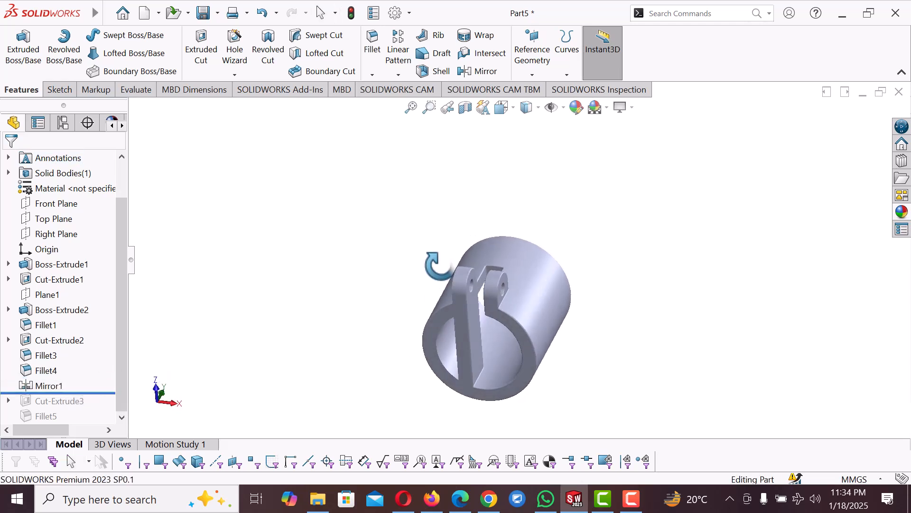
- Open Mirror1 for editing and clear all its selected features to mirror
right_click(48, 383)
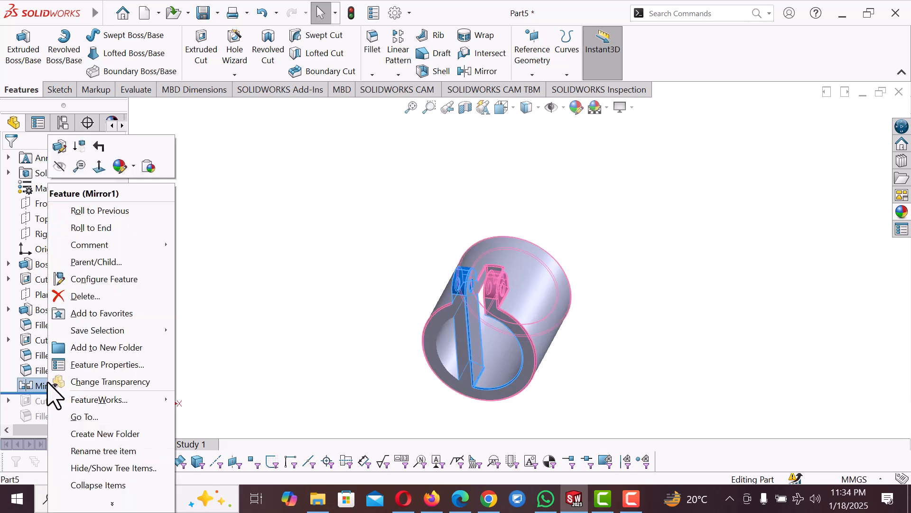
left_click(235, 312)
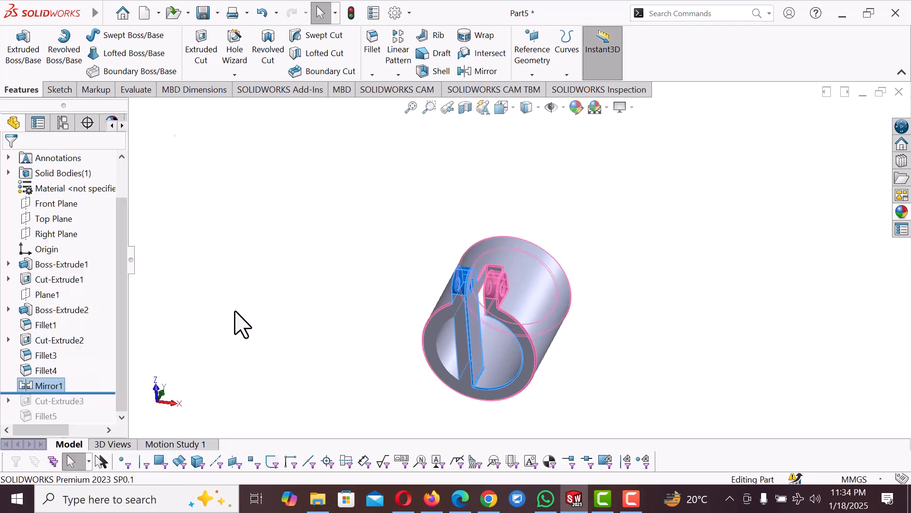
right_click(43, 389)
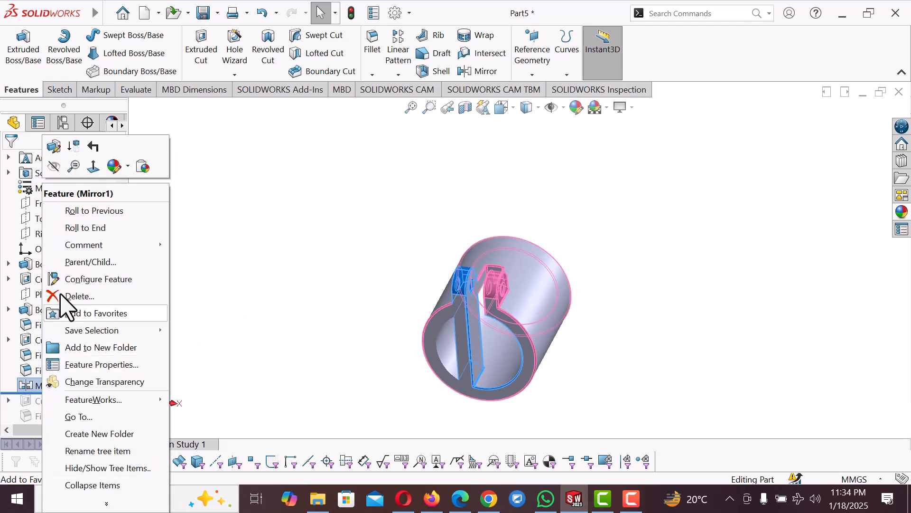
left_click(56, 148)
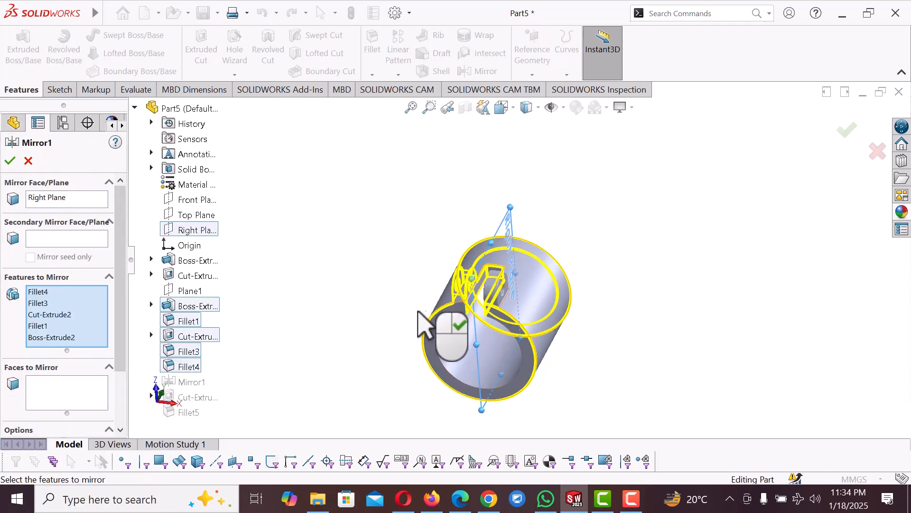
right_click(53, 338)
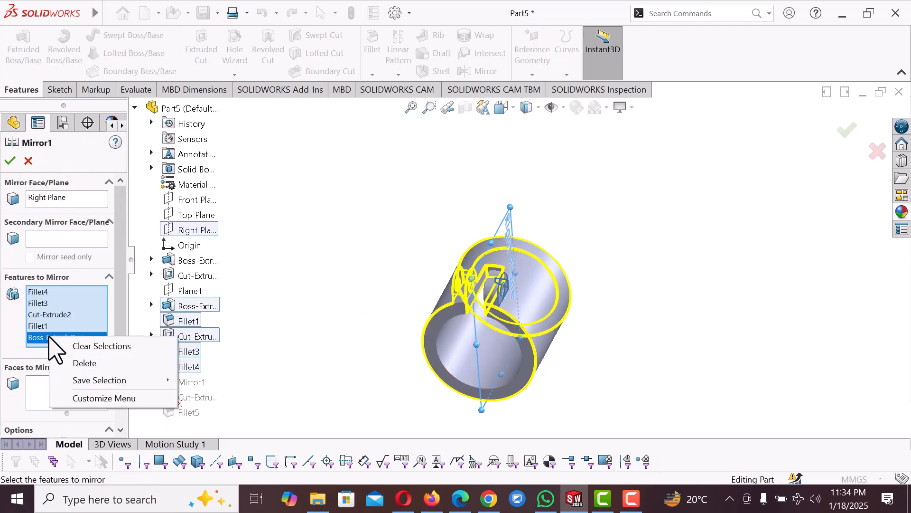
right_click(49, 293)
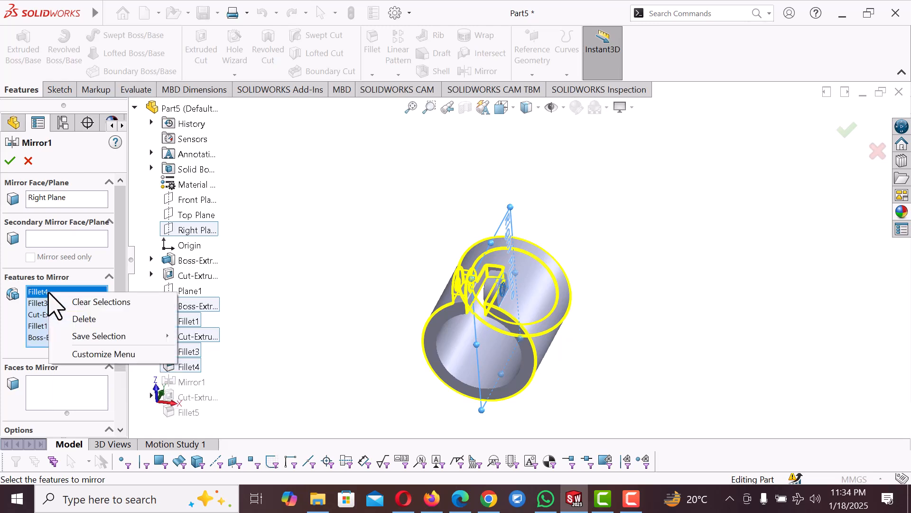
left_click(85, 303)
middle_click_drag(414, 327, 468, 380)
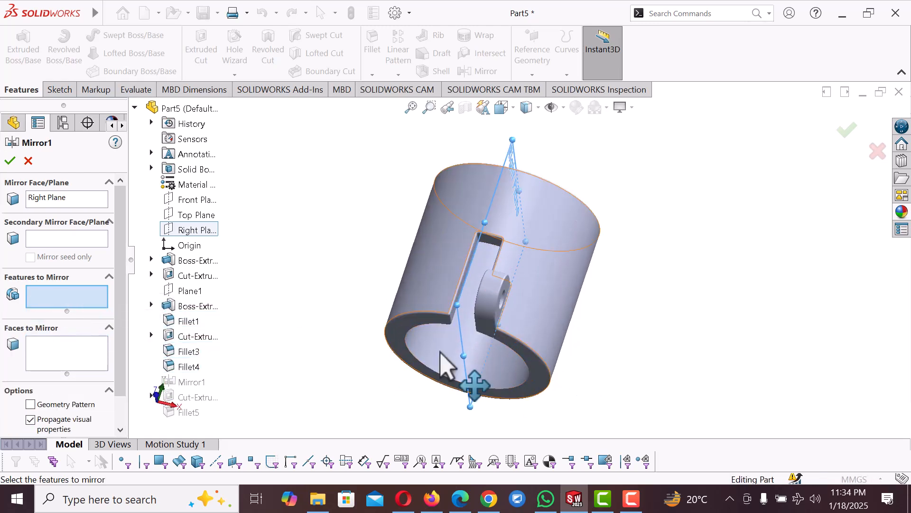
- Select Boss-Extrude2, Fillet1, Cut-Extrude2, Fillet3 and Fillet4 as the features to mirror about the Right Plane
left_click(209, 308)
middle_click_drag(332, 322, 306, 392)
left_click(198, 322)
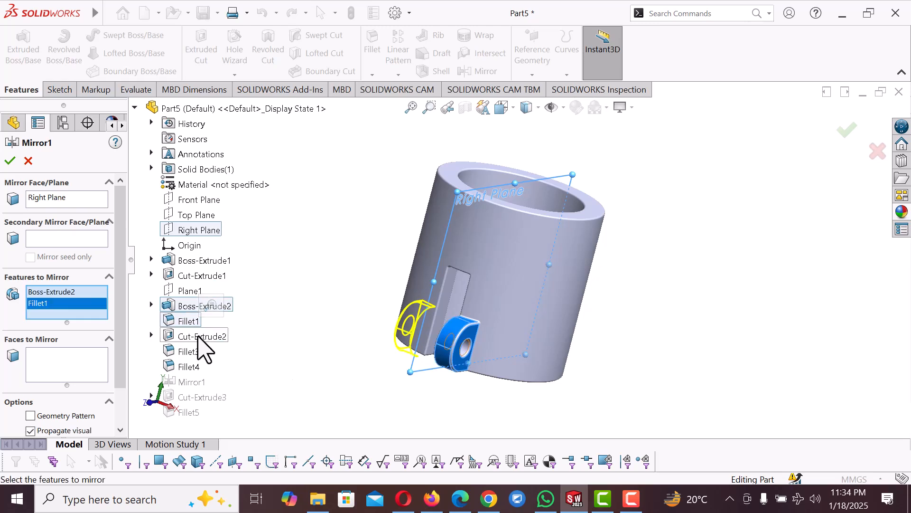
left_click(199, 337)
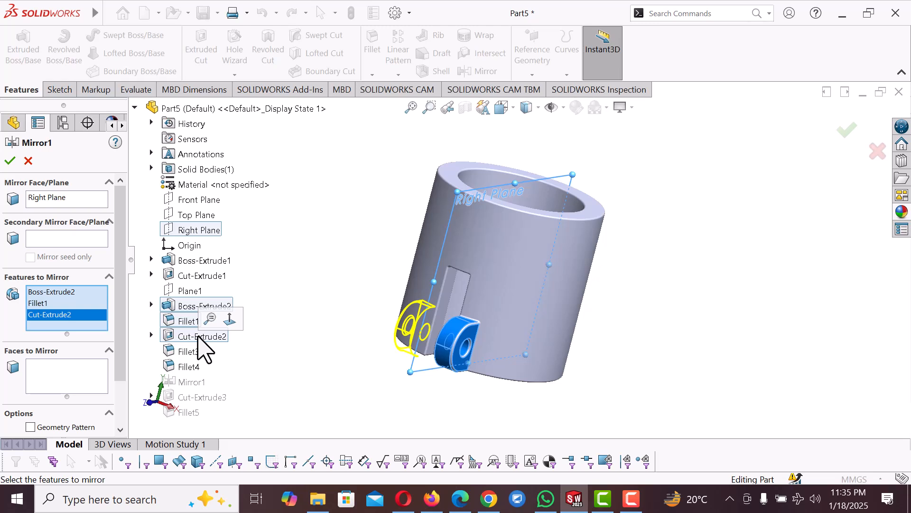
left_click(184, 354)
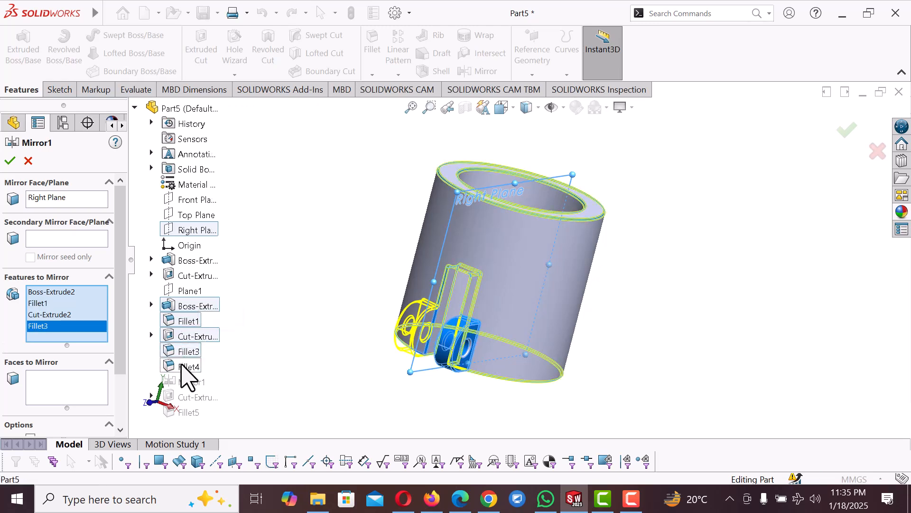
left_click(188, 366)
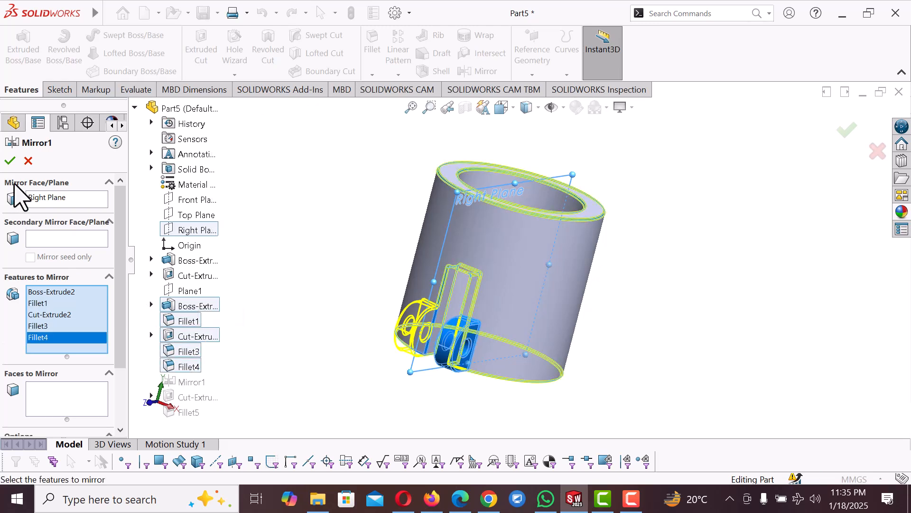
- Remove Fillet4 and Fillet3 from the features to mirror and apply the Mirror1 edit
right_click(41, 339)
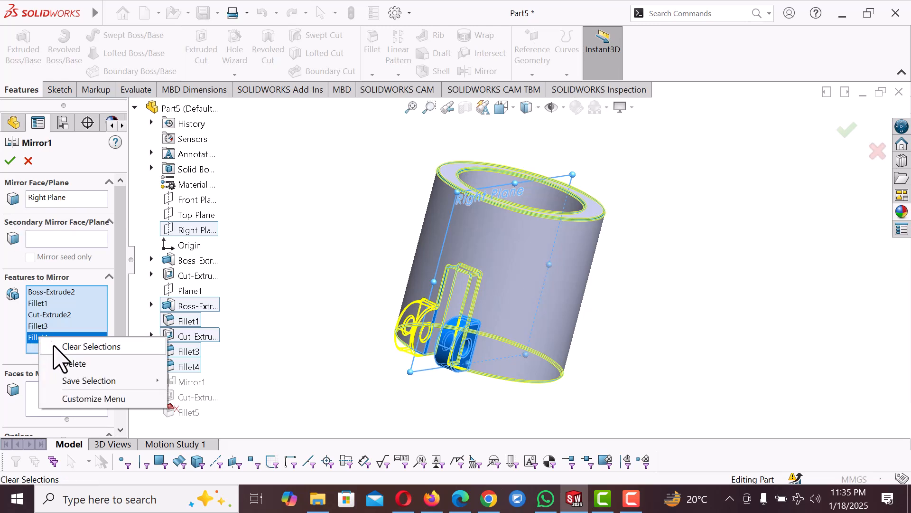
left_click(70, 366)
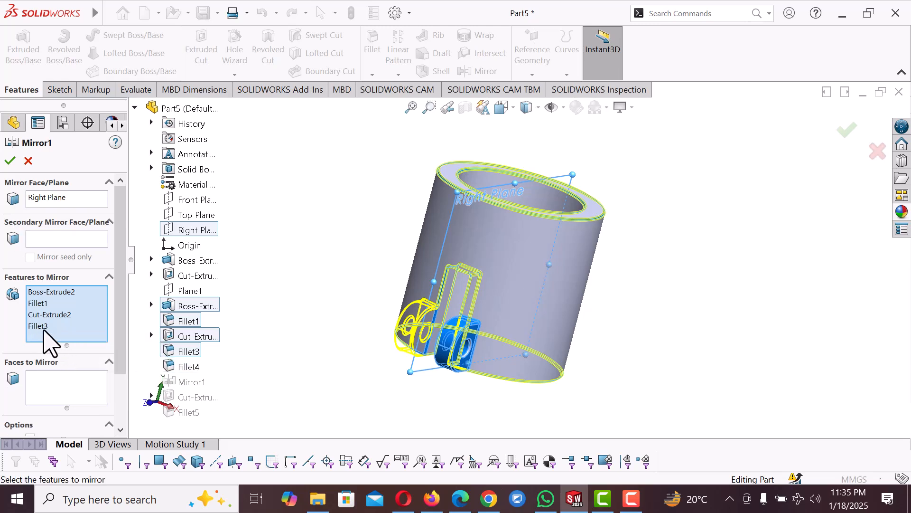
right_click(45, 326)
left_click(75, 354)
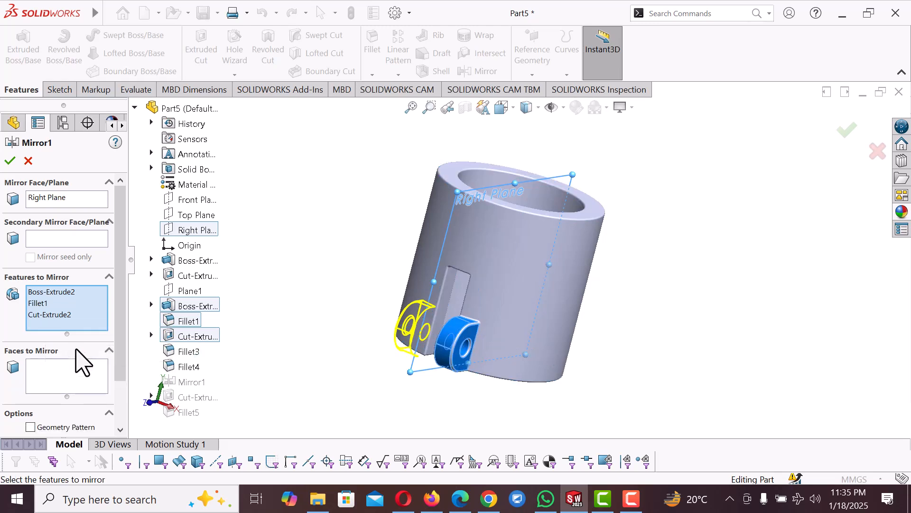
left_click(11, 161)
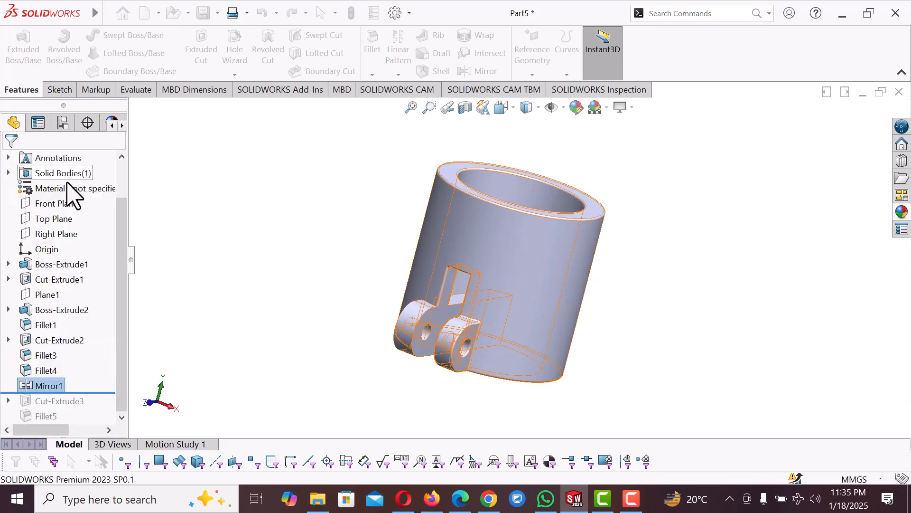
- Inspect the mirrored lug and delete the Mirror1 feature
middle_click_drag(392, 320, 408, 181)
middle_click_drag(494, 362, 470, 475)
left_click(443, 269)
right_click(55, 386)
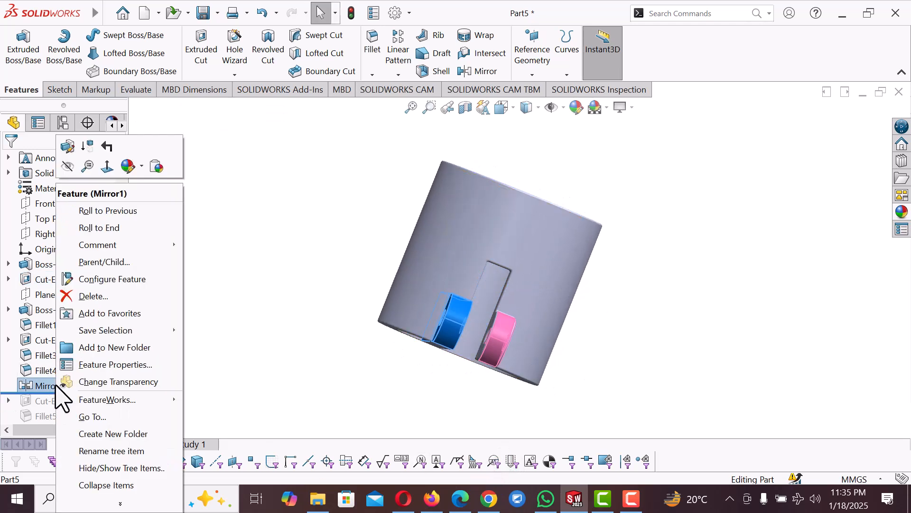
left_click(107, 296)
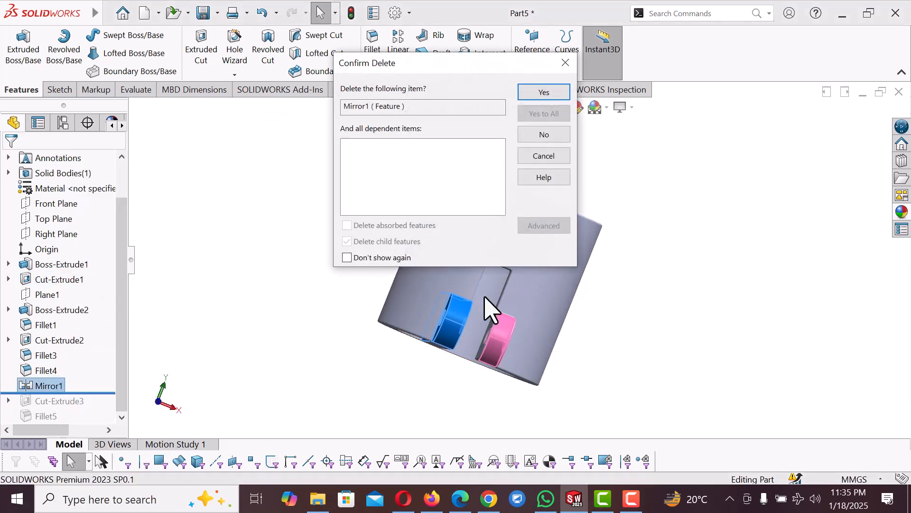
left_click(544, 94)
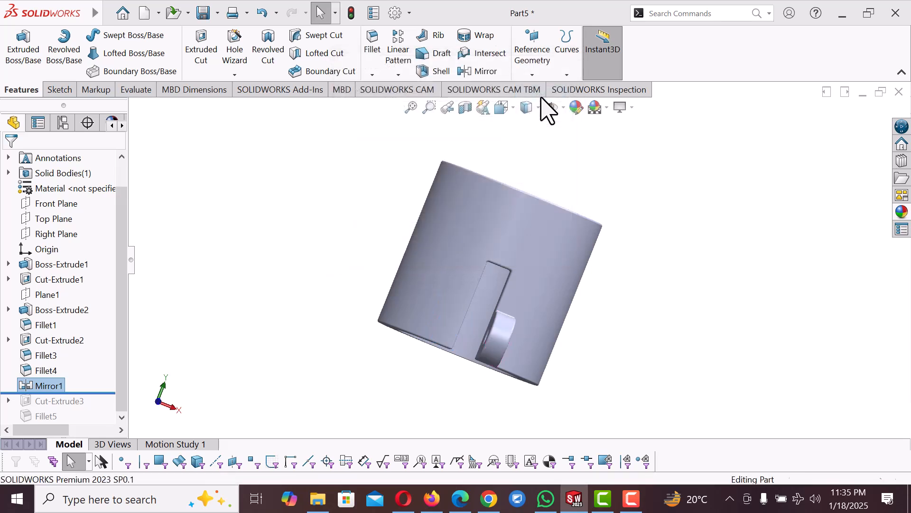
- Sketch a corner rectangle on the Right Plane and stretch its lower corner until it encloses the whole cylinder and lug profile
middle_click_drag(386, 264, 313, 305)
middle_click_drag(333, 355, 338, 388)
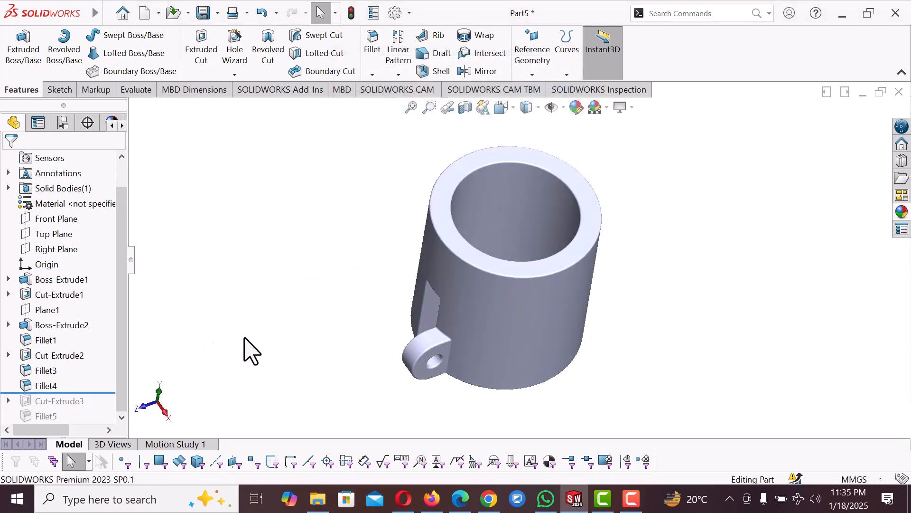
scroll(625, 336, "up", 1)
middle_click_drag(589, 239, 612, 209)
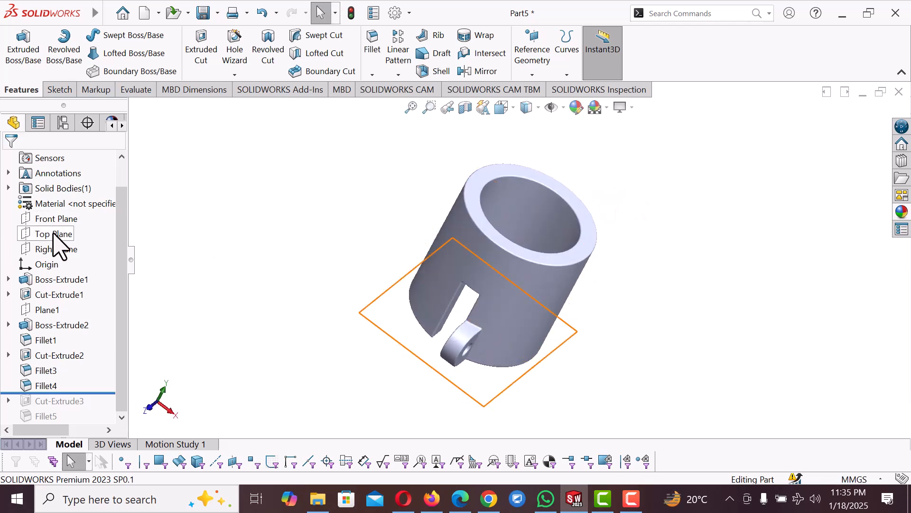
left_click(63, 250)
left_click(70, 232)
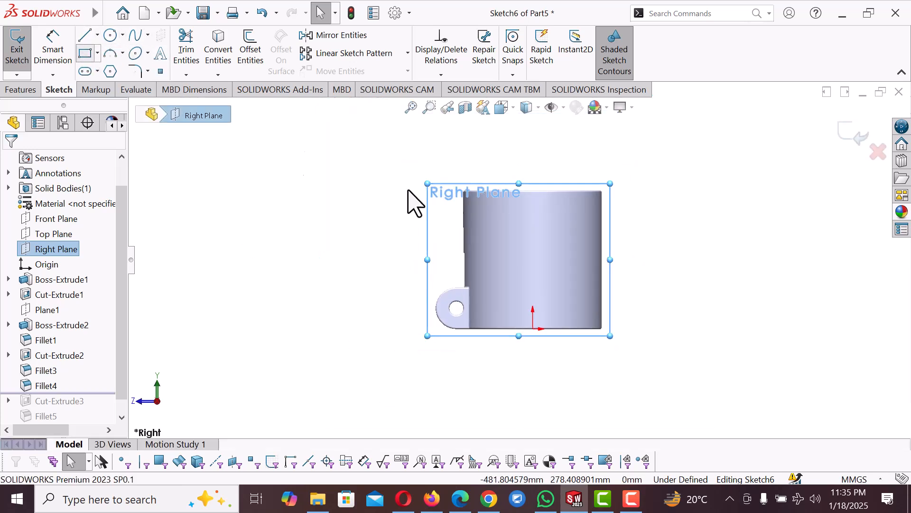
left_click_drag(414, 155, 437, 174)
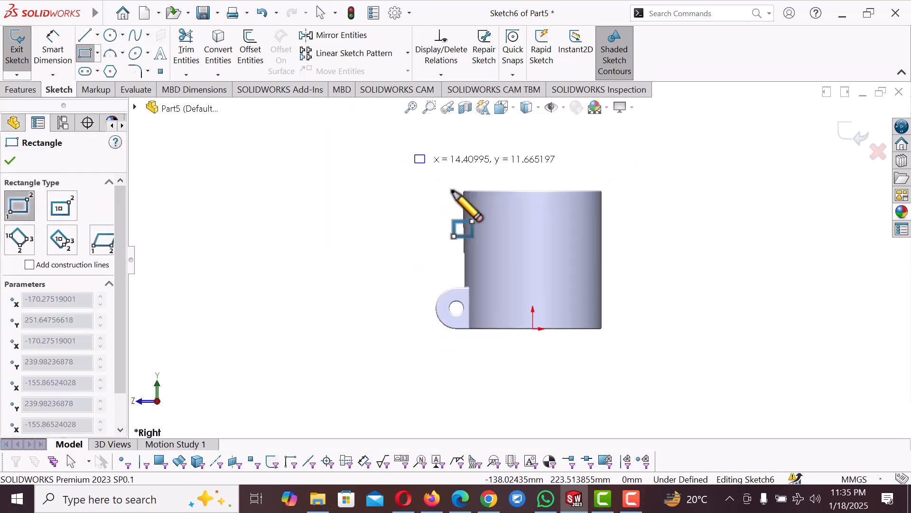
right_click(688, 232)
left_click(723, 245)
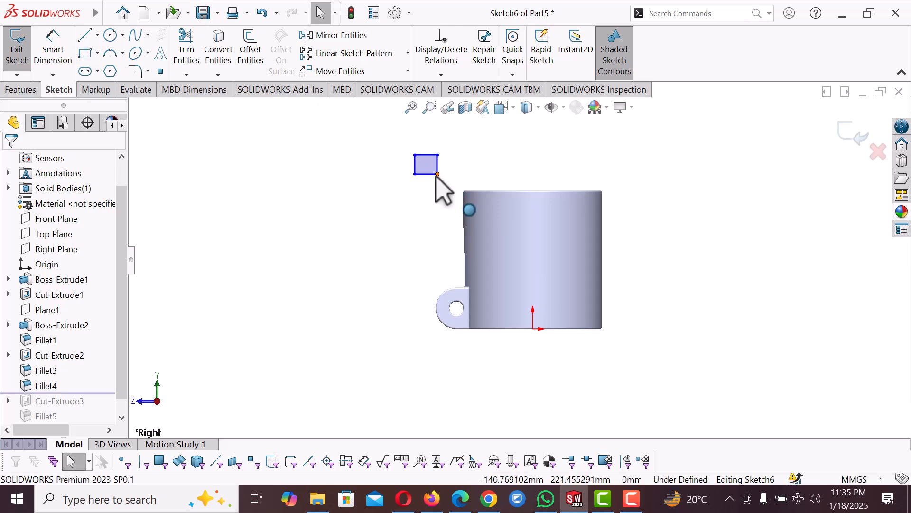
left_click_drag(438, 174, 648, 353)
- Cut away the cylinder half on one side of the Right Plane by extruding the enclosing rectangle Through All
mouse_move(574, 343)
middle_mouse_down()
mouse_move(664, 382)
mouse_move(650, 383)
middle_mouse_up()
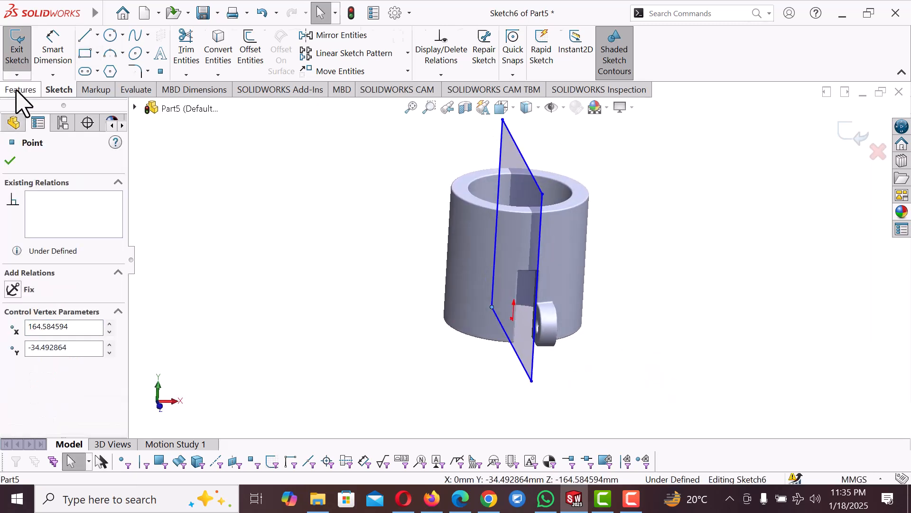
left_click(18, 90)
left_click(30, 48)
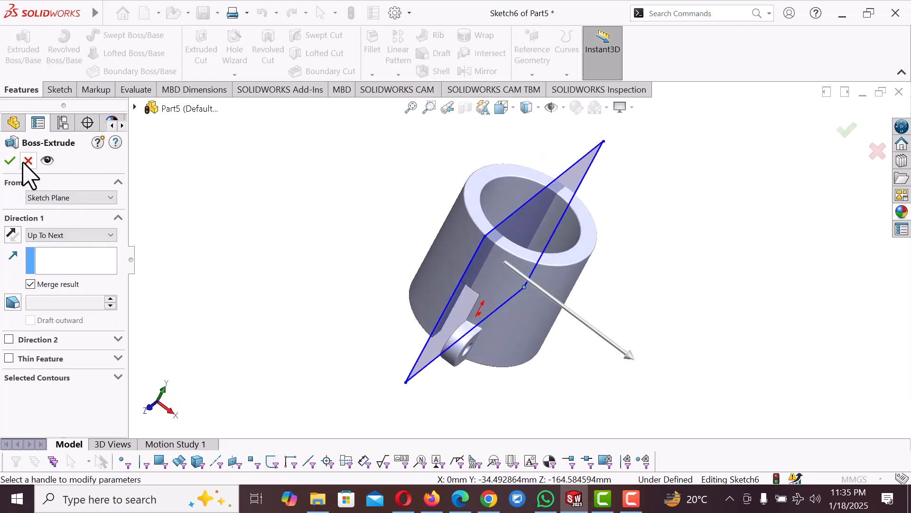
left_click(27, 161)
left_click(199, 50)
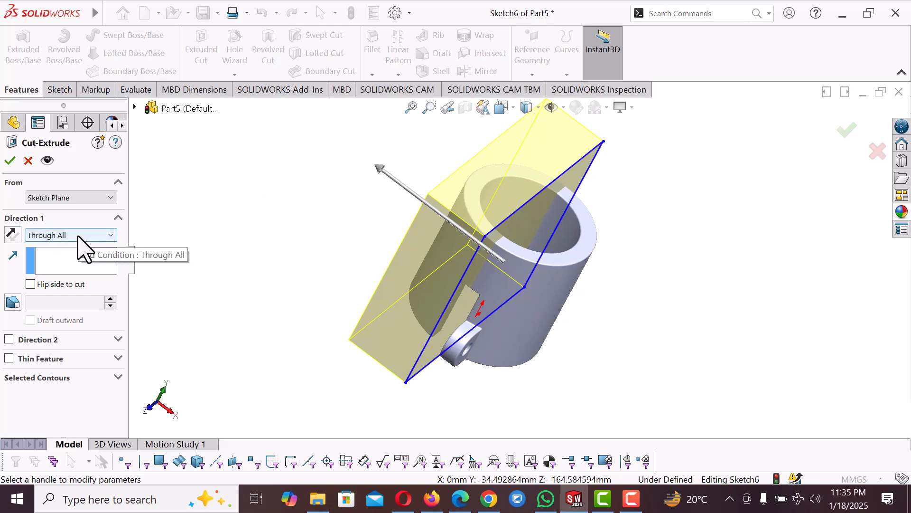
left_click(10, 160)
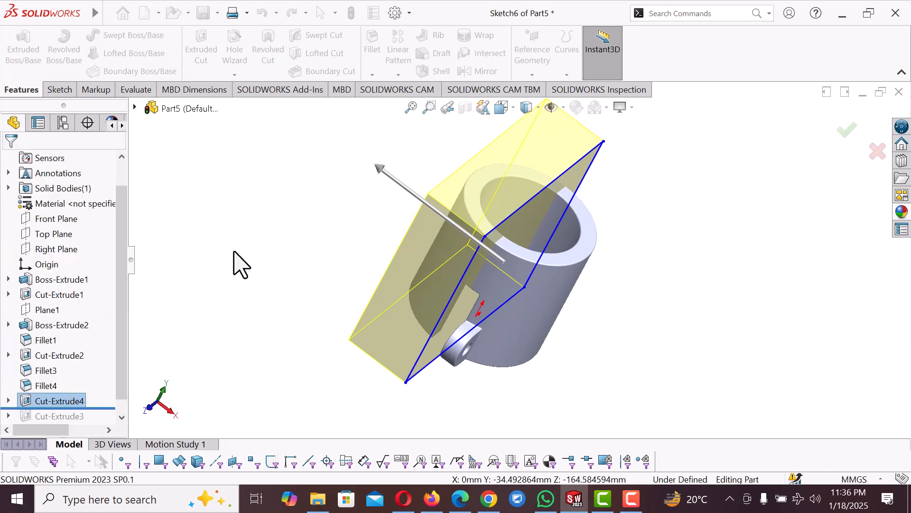
- Mirror the remaining half body, including its lug, about the flat cut face with merged solids to complete the cylinder
mouse_move(285, 254)
middle_mouse_down()
mouse_move(366, 266)
mouse_move(443, 305)
mouse_move(407, 279)
middle_mouse_up()
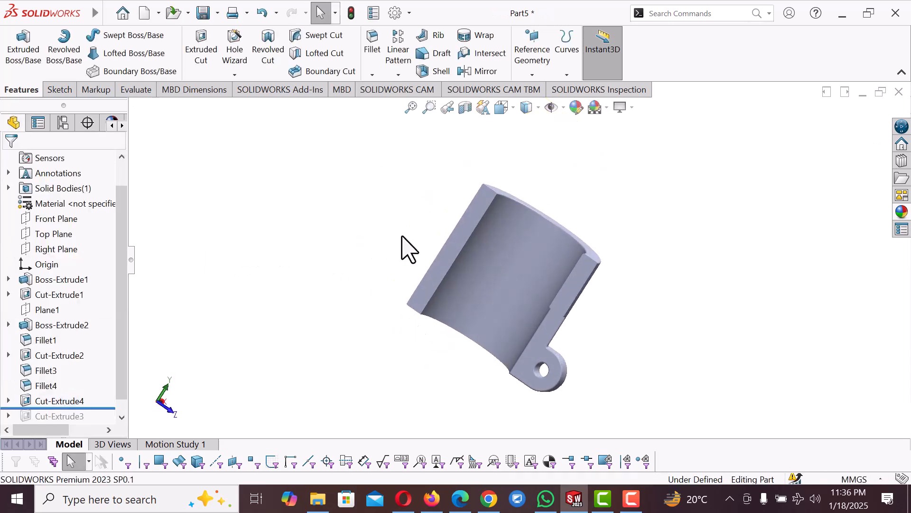
left_click(487, 73)
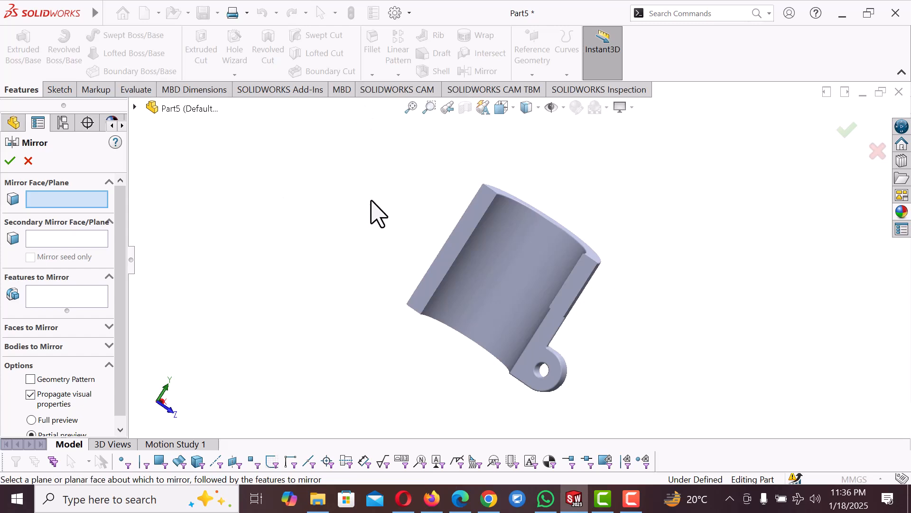
left_click(461, 230)
left_click(35, 346)
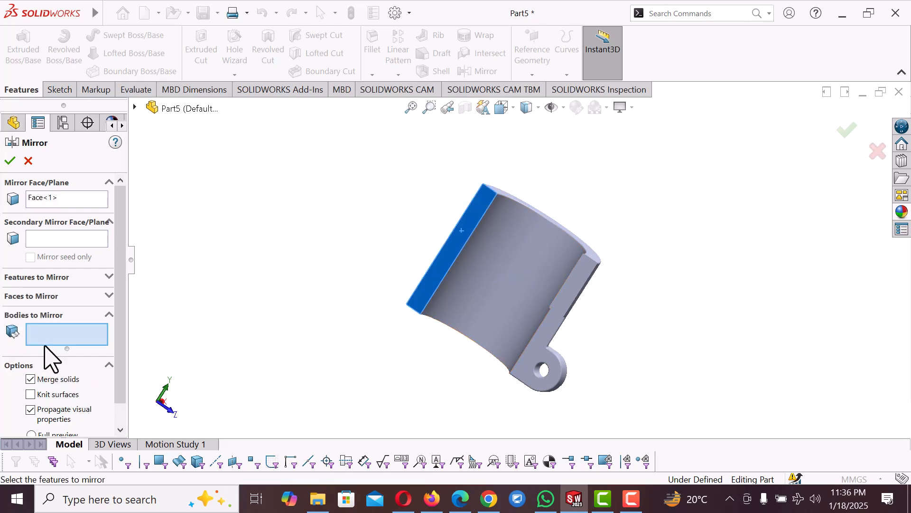
left_click(489, 302)
middle_click_drag(447, 304, 375, 370)
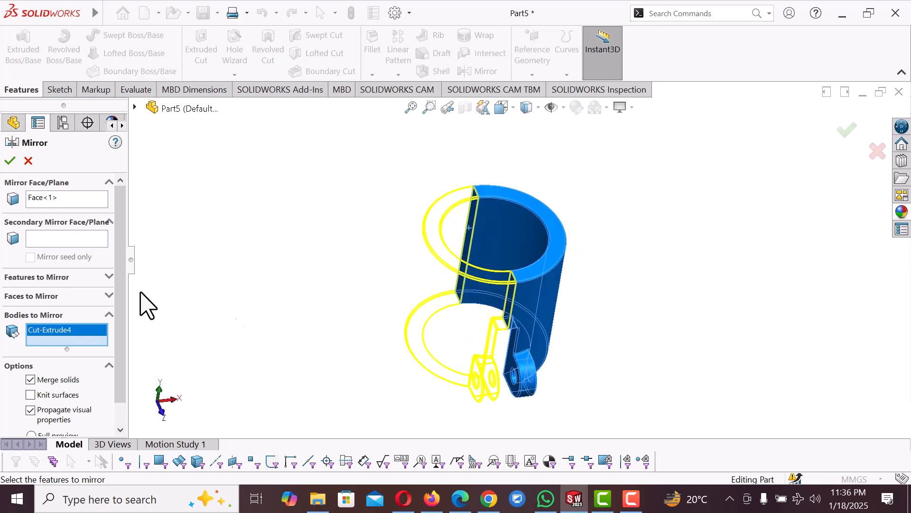
left_click(11, 161)
- Roll the feature history forward past Cut-Extrude3 and Fillet5 to restore the band cut and its fillet
mouse_move(442, 304)
middle_mouse_down()
mouse_move(512, 458)
mouse_move(482, 433)
mouse_move(495, 372)
middle_mouse_up()
scroll(145, 375, "down", 5)
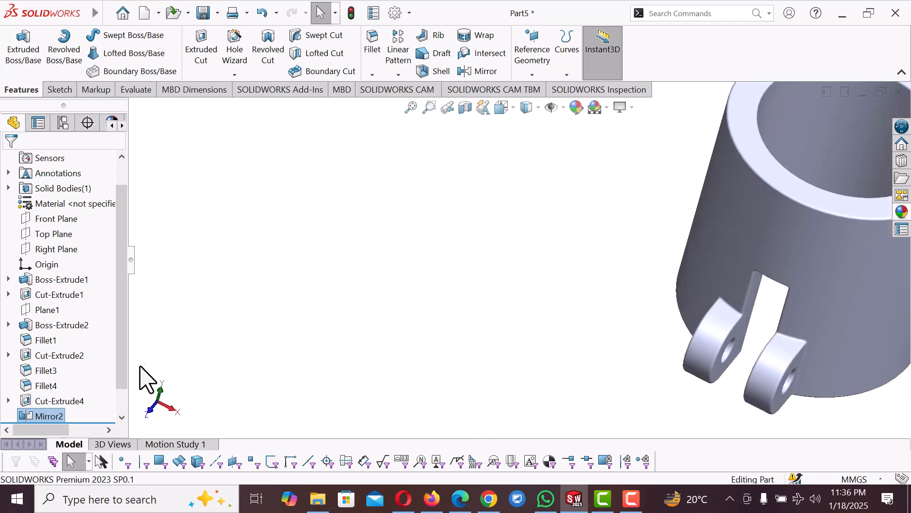
scroll(64, 402, "down", 2)
left_click_drag(109, 393, 101, 421)
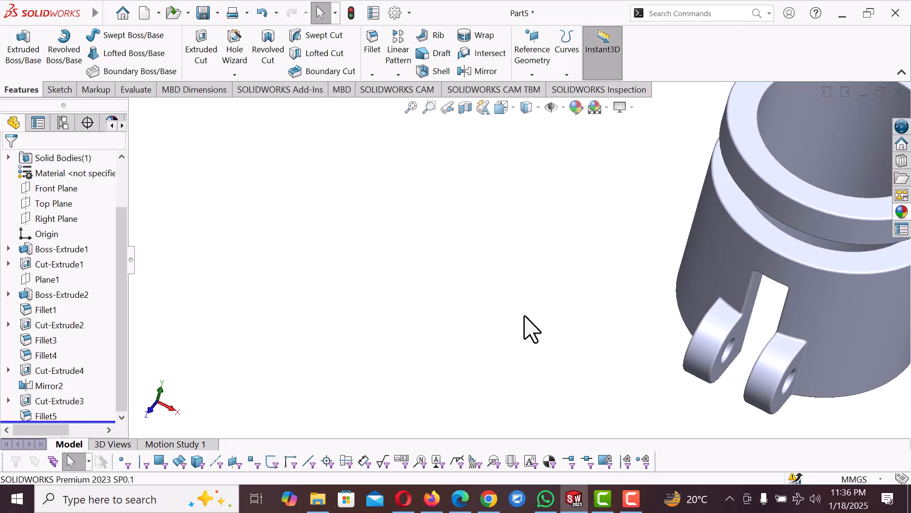
- Examine the mirrored lugs, slot and band cut from several angles, ending in the isometric view
scroll(755, 321, "up", 5)
middle_click_drag(755, 294, 682, 285)
scroll(626, 304, "down", 4)
middle_click_drag(618, 292, 622, 325)
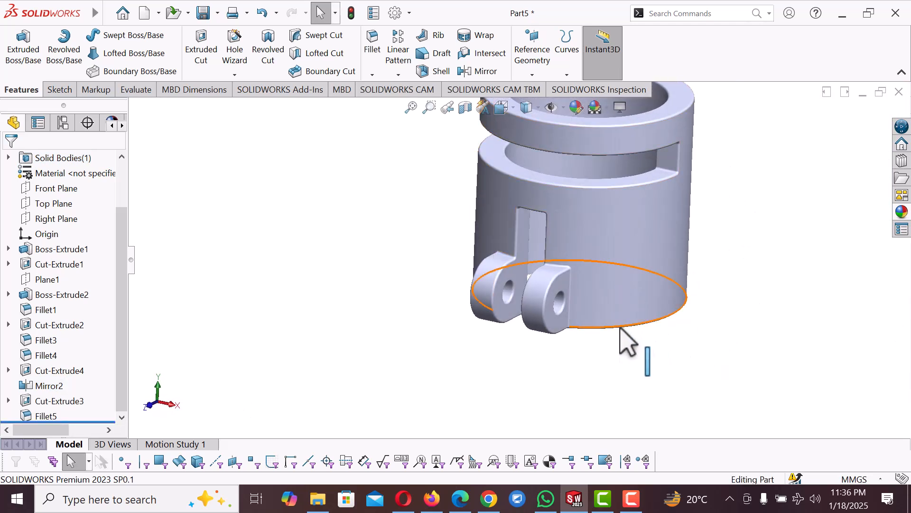
key("space")
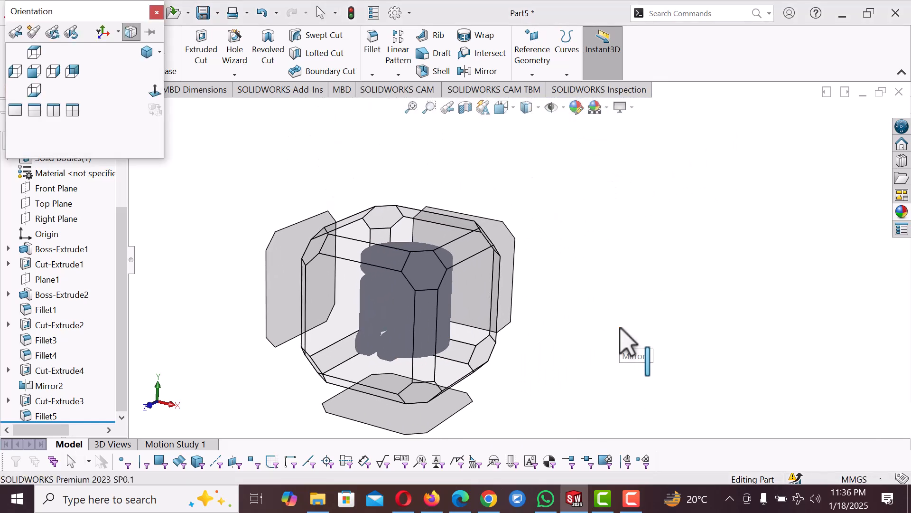
left_click(160, 51)
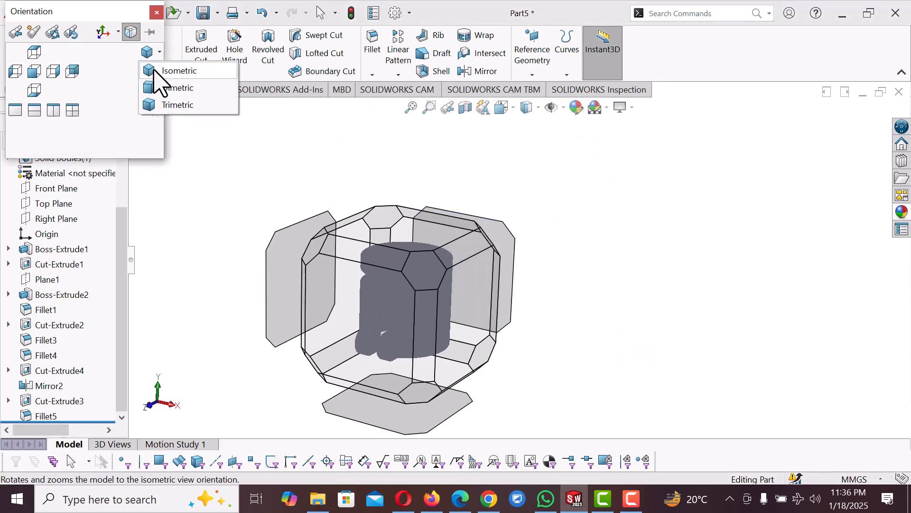
left_click(162, 73)
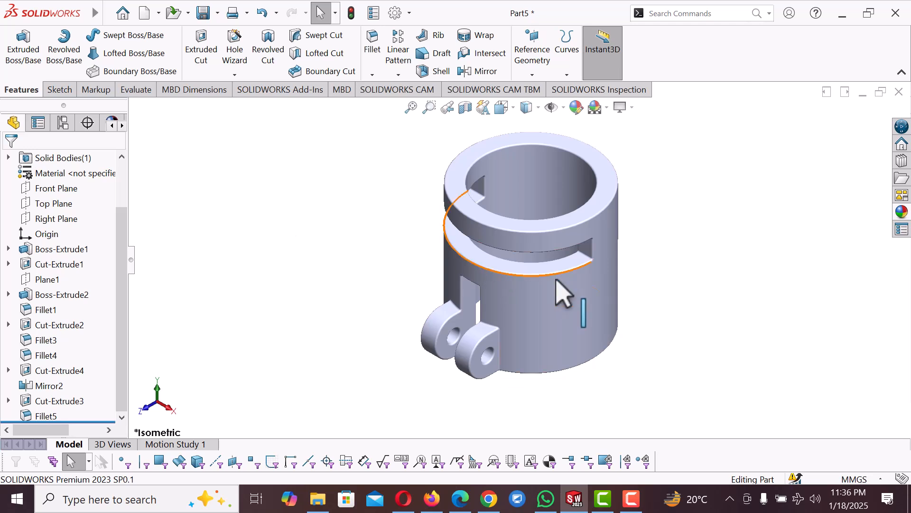
- Change the appearance of the whole part to medium grey from the standard colour palette and show it in isometric view
right_click(562, 291)
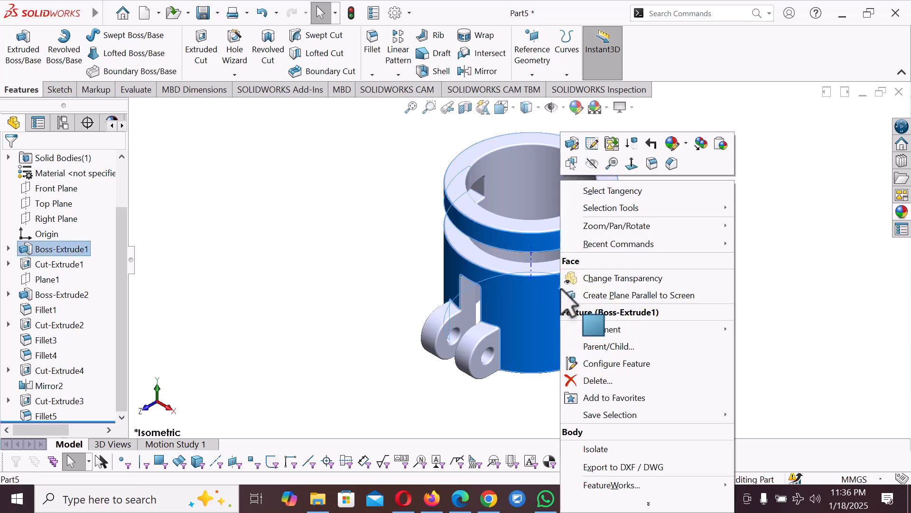
left_click(685, 144)
left_click(683, 223)
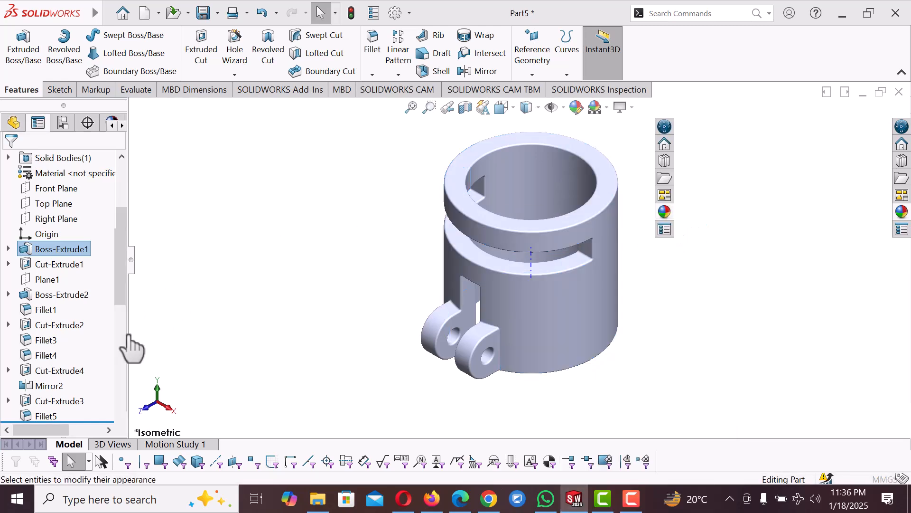
left_click_drag(119, 281, 118, 325)
left_click(94, 337)
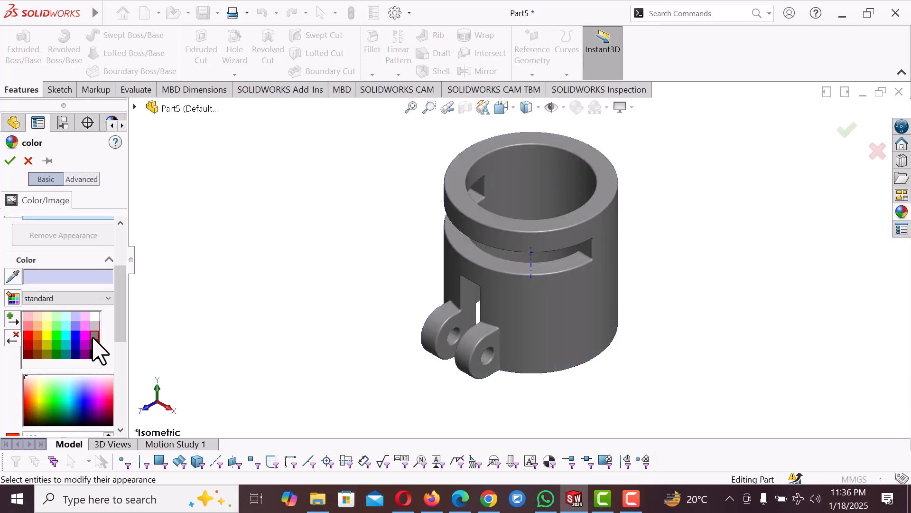
left_click(95, 344)
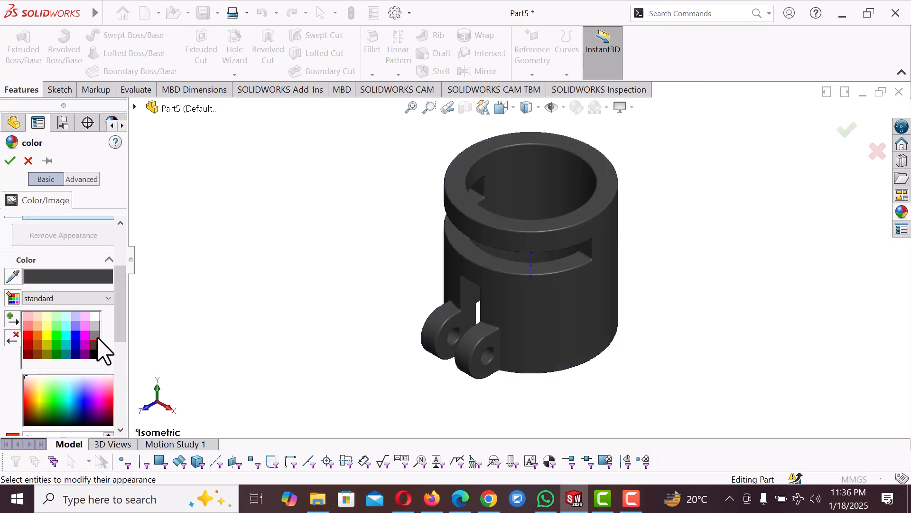
left_click(95, 337)
left_click(95, 345)
left_click(96, 336)
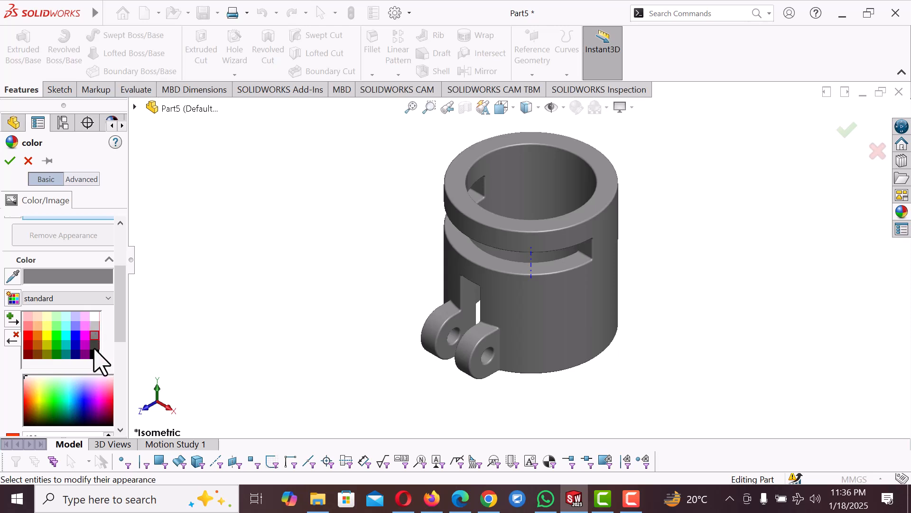
left_click(95, 344)
left_click(95, 337)
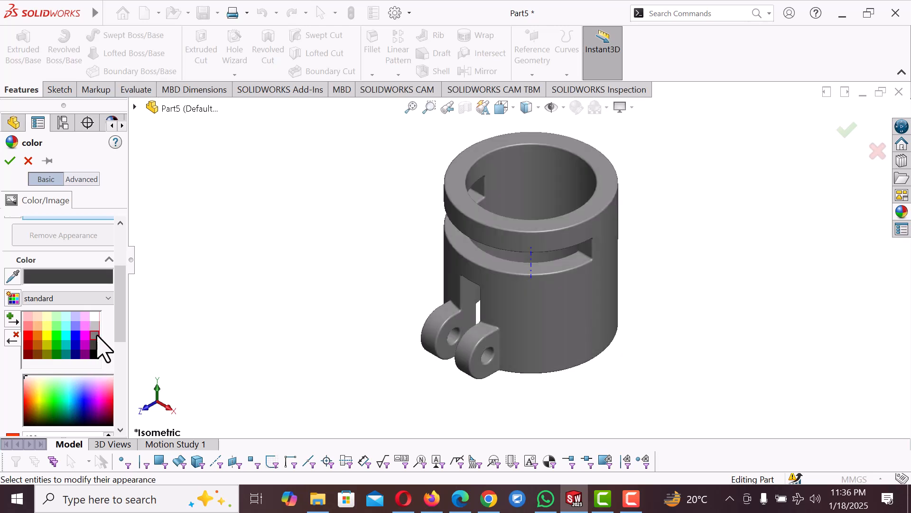
left_click(10, 161)
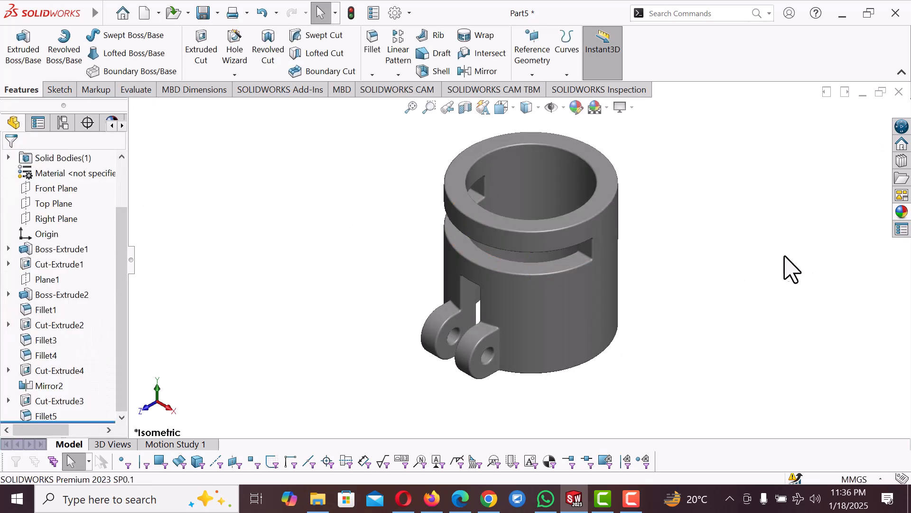
key("space")
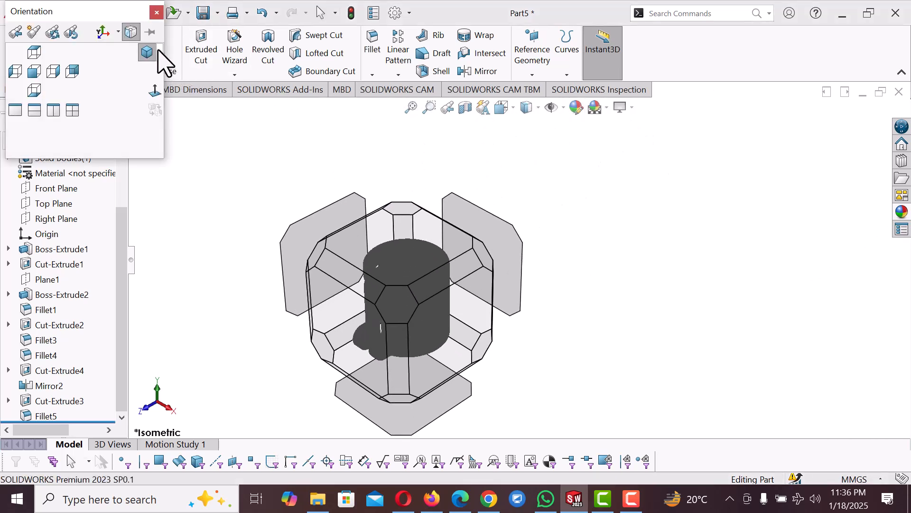
left_click(164, 70)
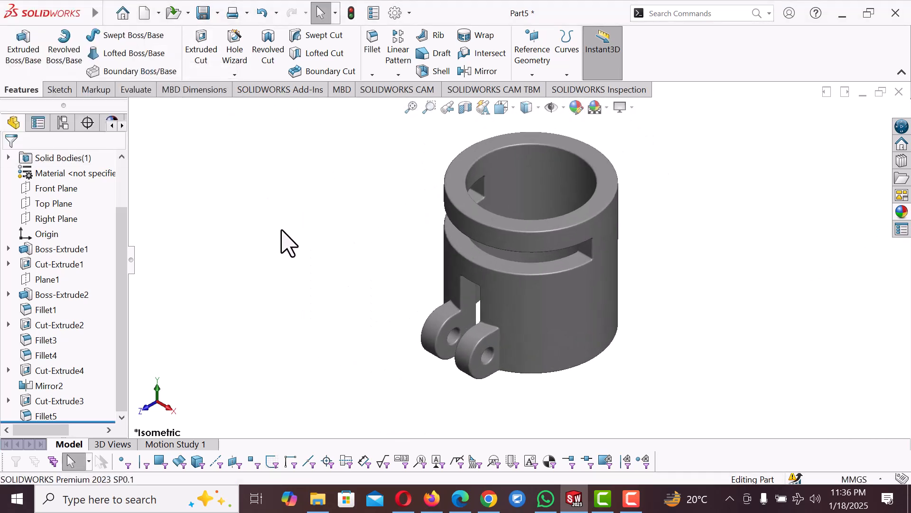